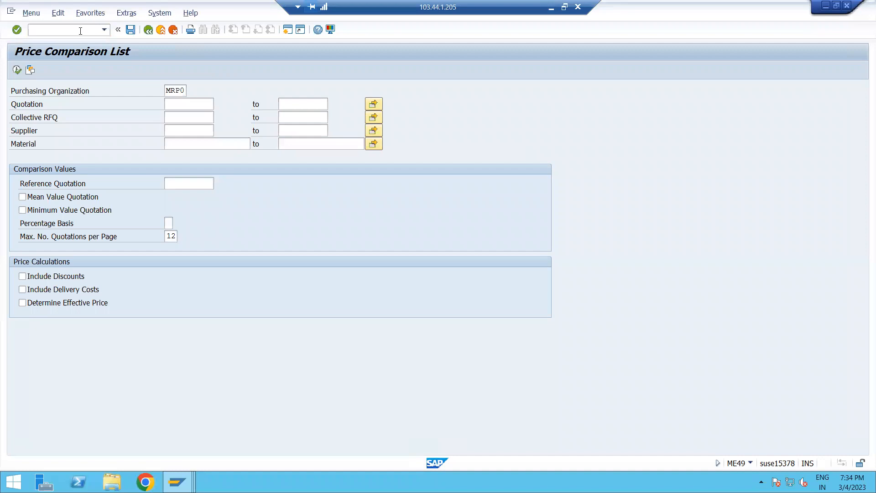
{"action": "left_click", "coordinate": [80, 31]}
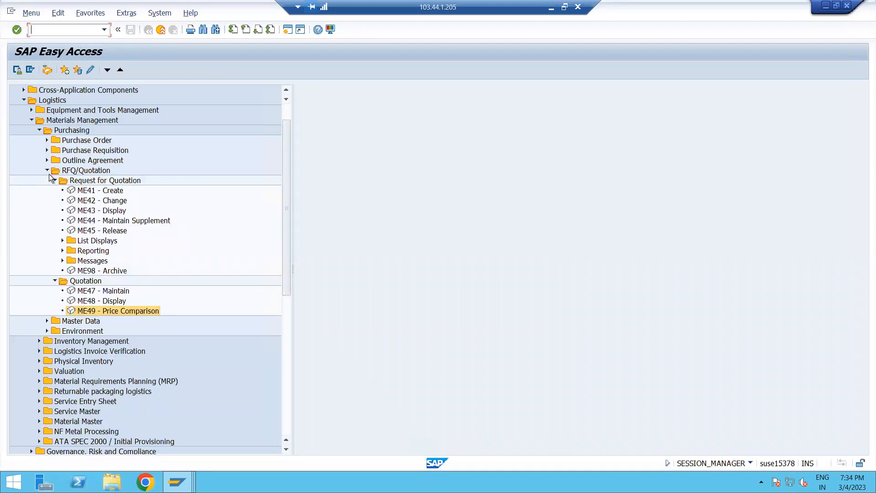
{"action": "left_click", "coordinate": [47, 170]}
{"action": "left_click", "coordinate": [23, 100]}
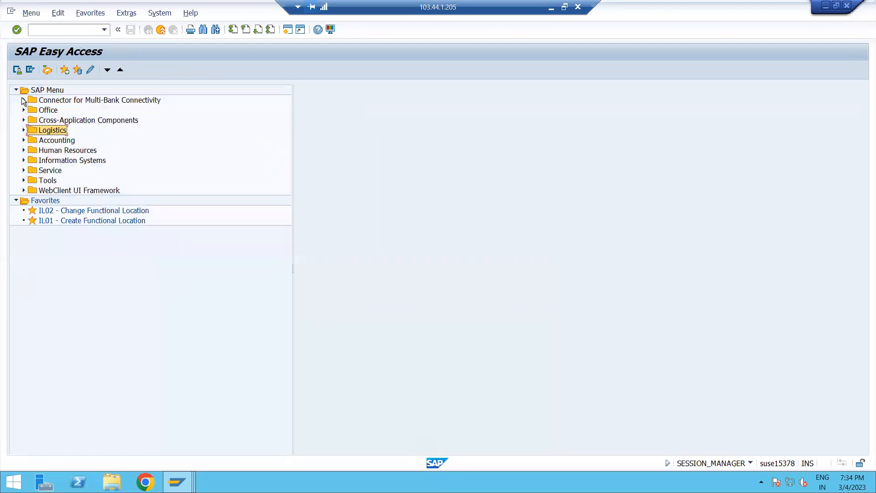
Open the SAP Reference IMG with transaction SPRO.
{"action": "left_click", "coordinate": [61, 30]}
{"action": "type", "text": "SPRO"}
{"action": "key", "text": "Return"}
{"action": "left_click", "coordinate": [51, 70]}
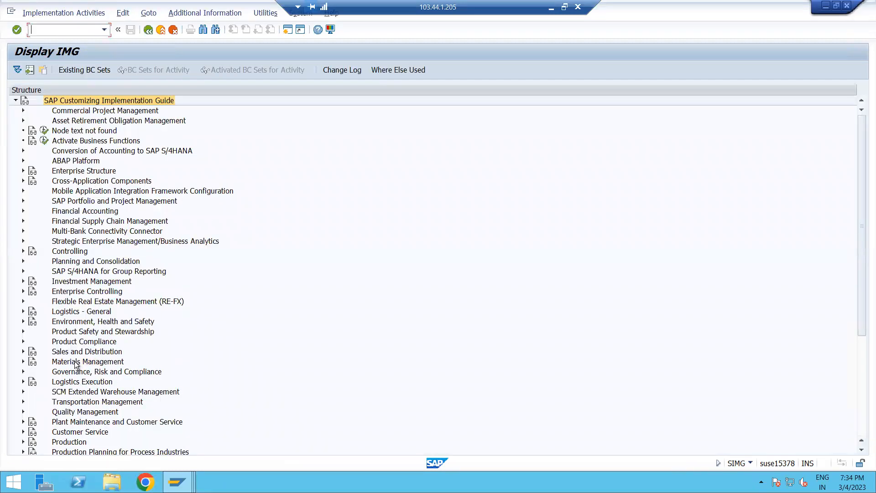
Open Define Number Ranges for Purchasing Documents under Materials Management, Purchasing, RFQ and Quotation, and edit the intervals.
{"action": "left_click", "coordinate": [78, 362]}
{"action": "left_click", "coordinate": [23, 361]}
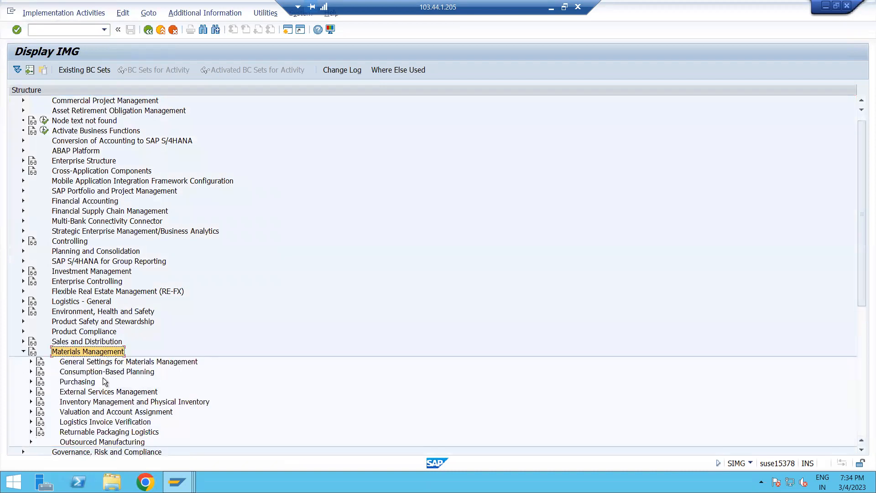
{"action": "left_click", "coordinate": [77, 381]}
{"action": "left_click", "coordinate": [31, 382]}
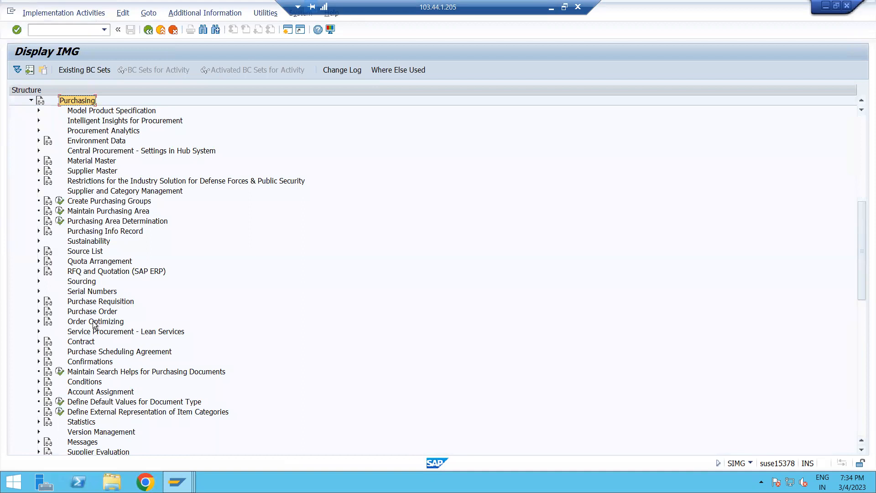
{"action": "left_click", "coordinate": [84, 271]}
{"action": "left_click", "coordinate": [38, 272]}
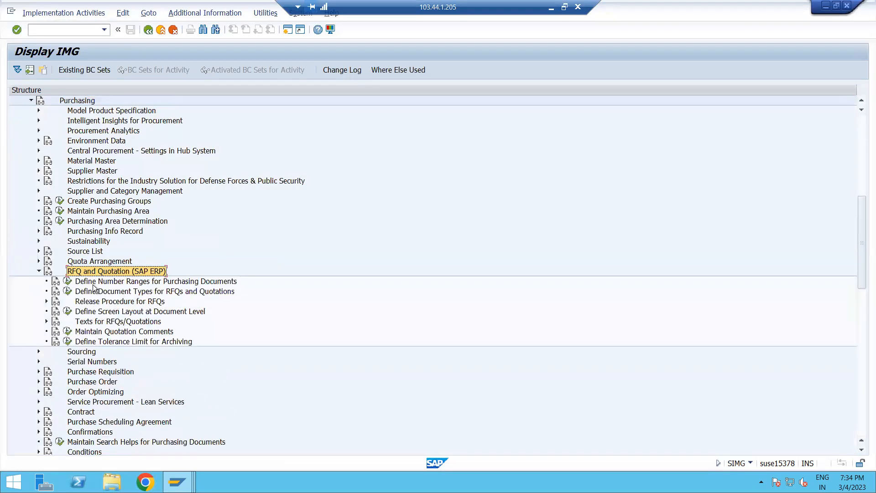
{"action": "left_click", "coordinate": [93, 285]}
{"action": "left_click", "coordinate": [71, 281]}
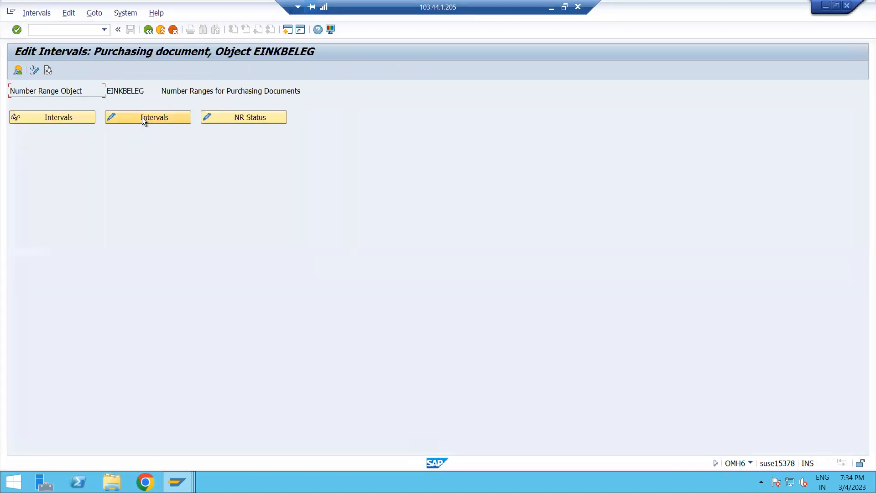
{"action": "left_click", "coordinate": [142, 118]}
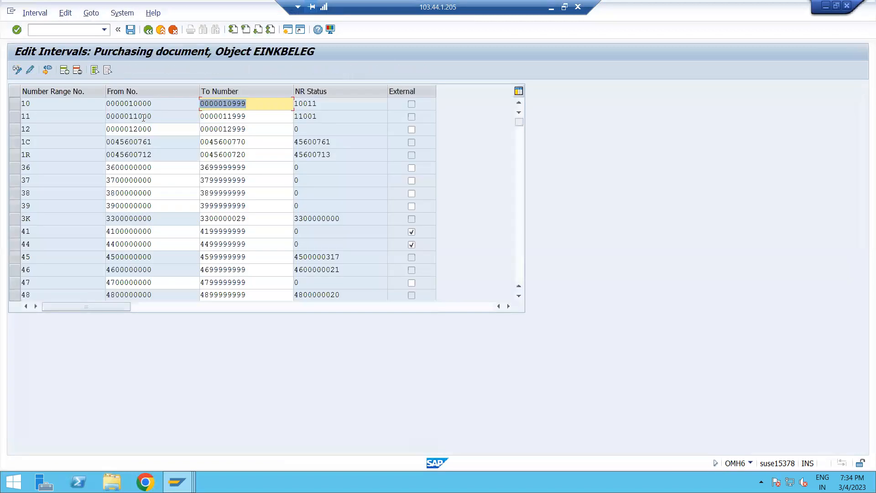
{"action": "left_click", "coordinate": [63, 70]}
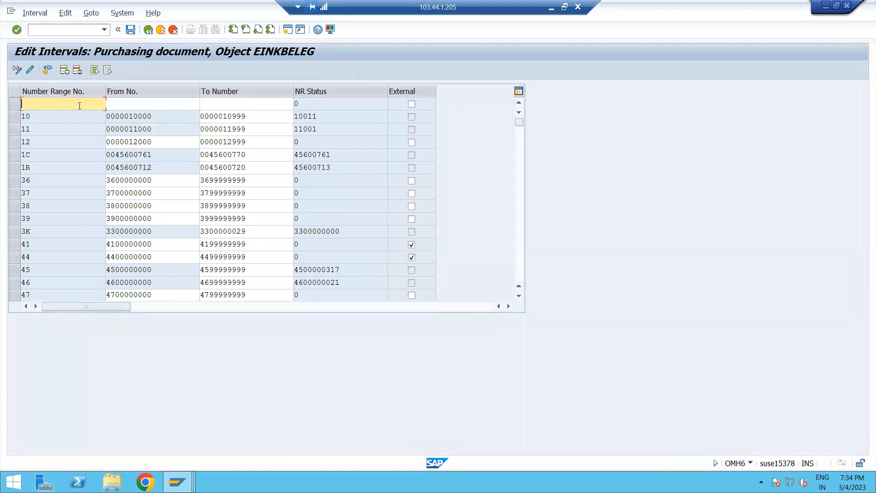
{"action": "type", "text": "FT"}
{"action": "left_click", "coordinate": [135, 104]}
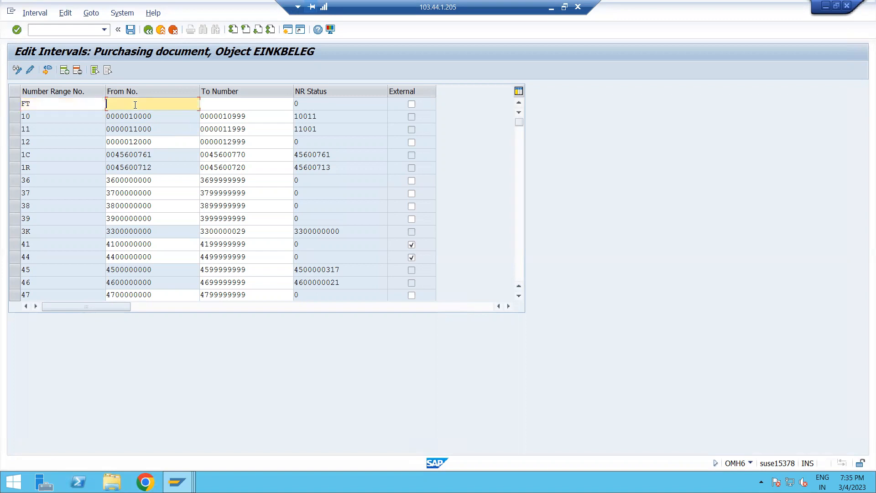
{"action": "type", "text": "5980000000"}
{"action": "left_click_drag", "start_coordinate": [157, 99], "coordinate": [16, 104]}
{"action": "key", "text": "ctrl+c"}
{"action": "left_click", "coordinate": [262, 105]}
{"action": "key", "text": "ctrl+v"}
{"action": "key", "text": "BackSpace"}
{"action": "type", "text": "2"}
{"action": "key", "text": "Return"}
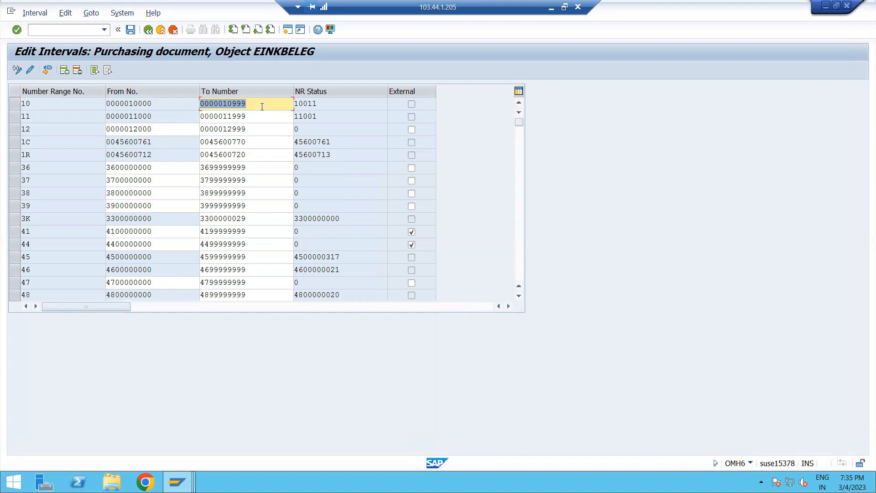
{"action": "left_click", "coordinate": [131, 30]}
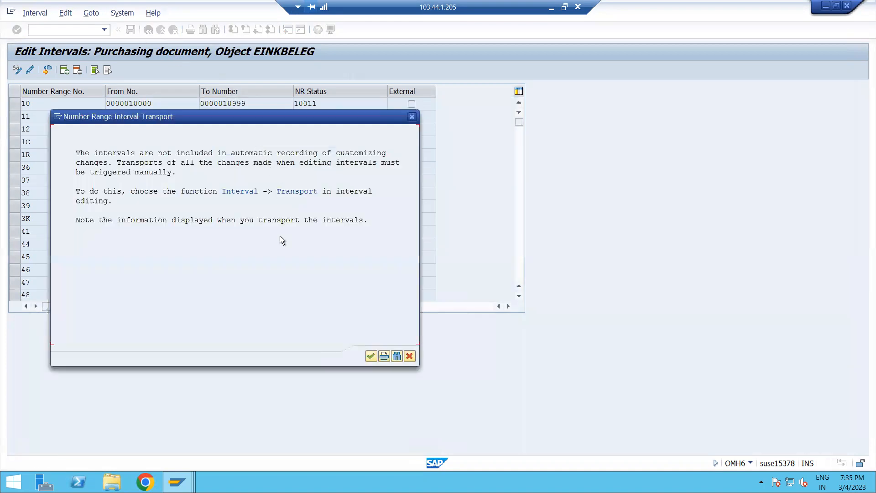
{"action": "left_click", "coordinate": [370, 355]}
Scroll through the interval list to check the new FT interval.
{"action": "scroll", "coordinate": [228, 236], "scroll_direction": "down", "scroll_amount": 7}
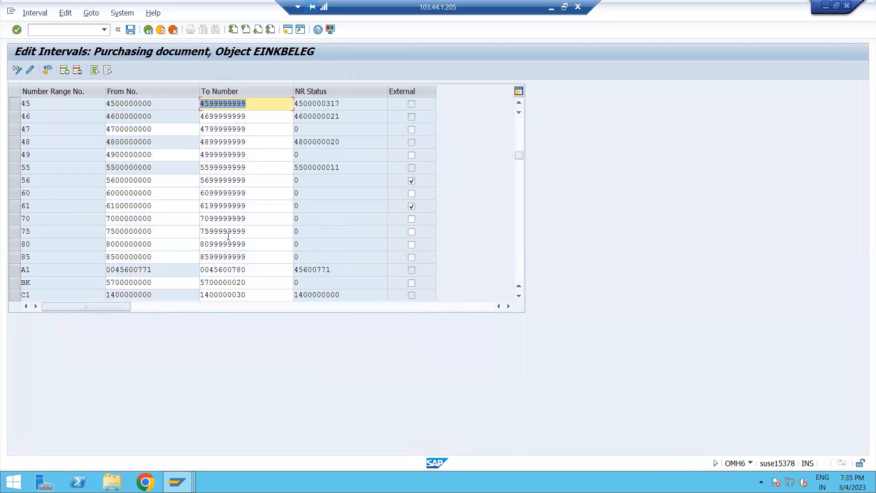
{"action": "scroll", "coordinate": [229, 236], "scroll_direction": "down", "scroll_amount": 3}
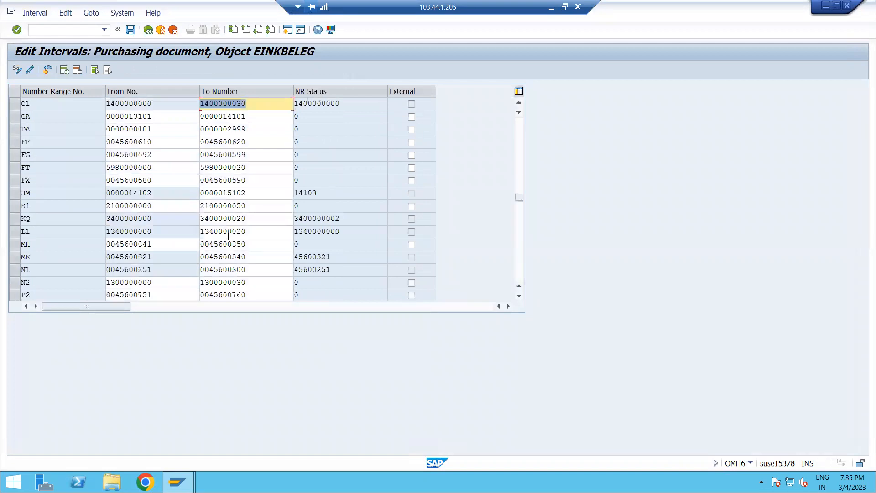
{"action": "scroll", "coordinate": [228, 237], "scroll_direction": "down", "scroll_amount": 2}
{"action": "scroll", "coordinate": [228, 236], "scroll_direction": "down", "scroll_amount": 5}
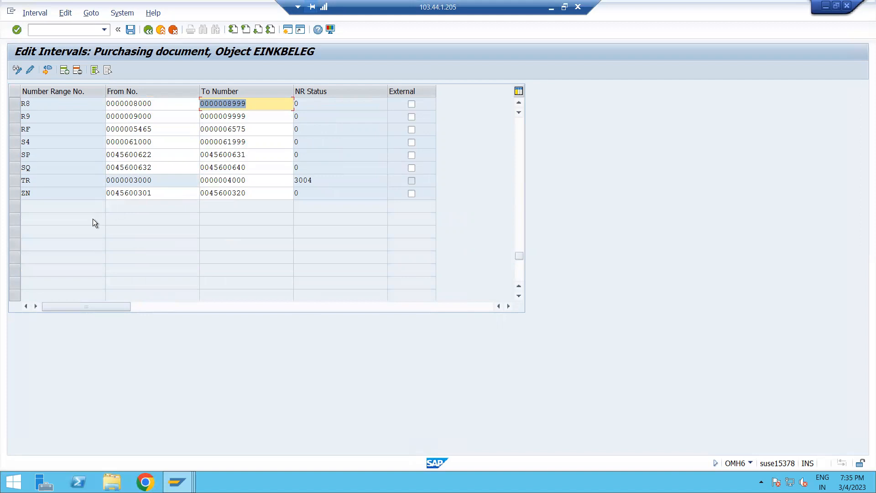
{"action": "scroll", "coordinate": [95, 219], "scroll_direction": "up", "scroll_amount": 2}
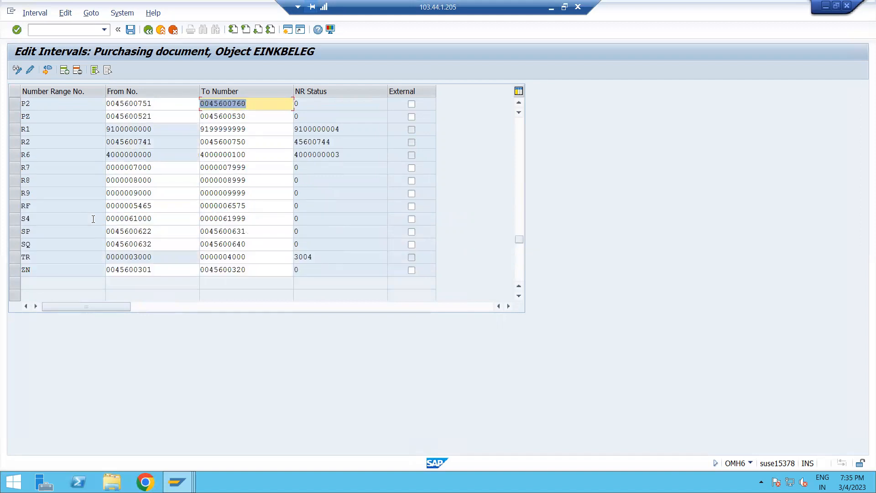
{"action": "scroll", "coordinate": [93, 218], "scroll_direction": "up", "scroll_amount": 2}
{"action": "scroll", "coordinate": [92, 219], "scroll_direction": "up", "scroll_amount": 2}
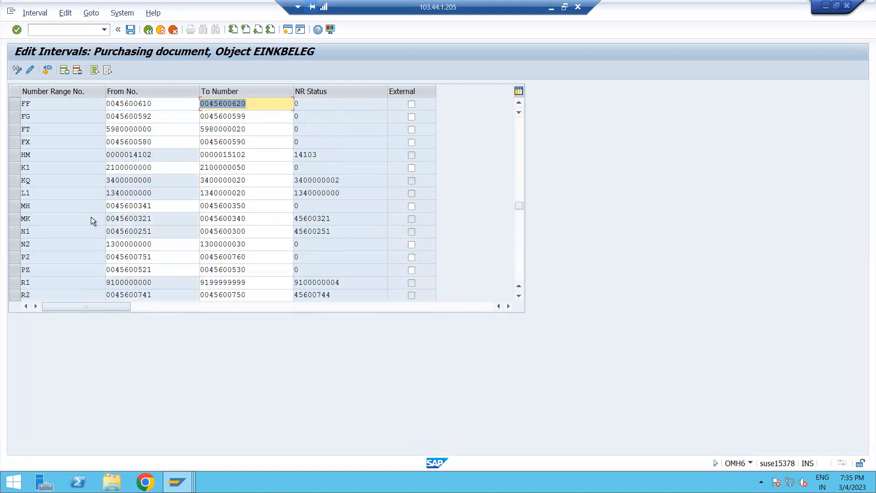
{"action": "scroll", "coordinate": [93, 217], "scroll_direction": "up", "scroll_amount": 2}
{"action": "left_click", "coordinate": [42, 205]}
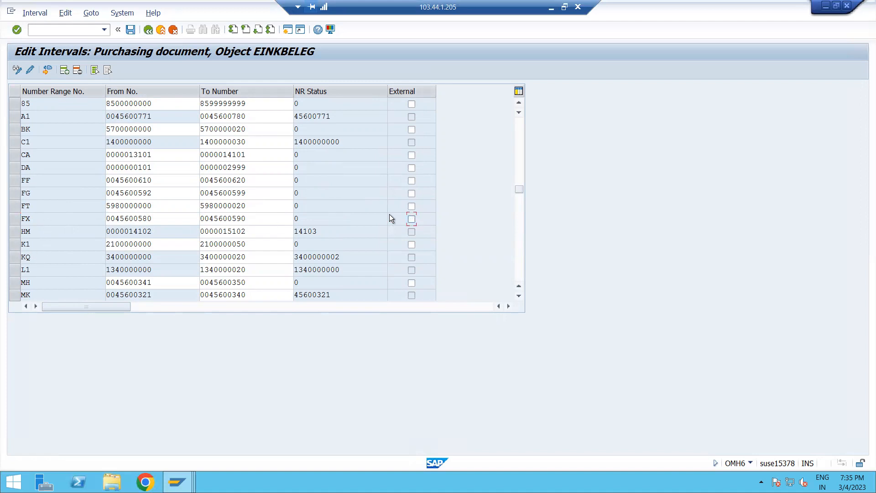
Leave number range maintenance and open Define Document Types for RFQs and Quotations.
{"action": "left_click", "coordinate": [132, 31]}
{"action": "left_click", "coordinate": [152, 29]}
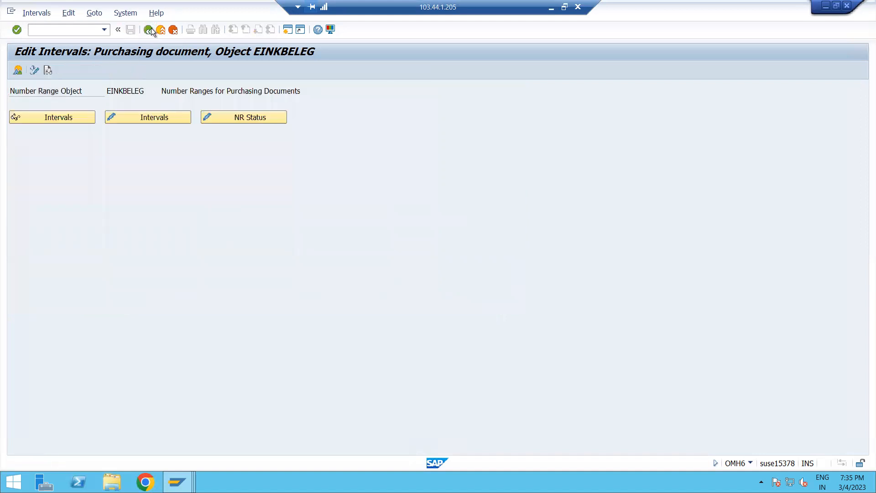
{"action": "left_click", "coordinate": [152, 29]}
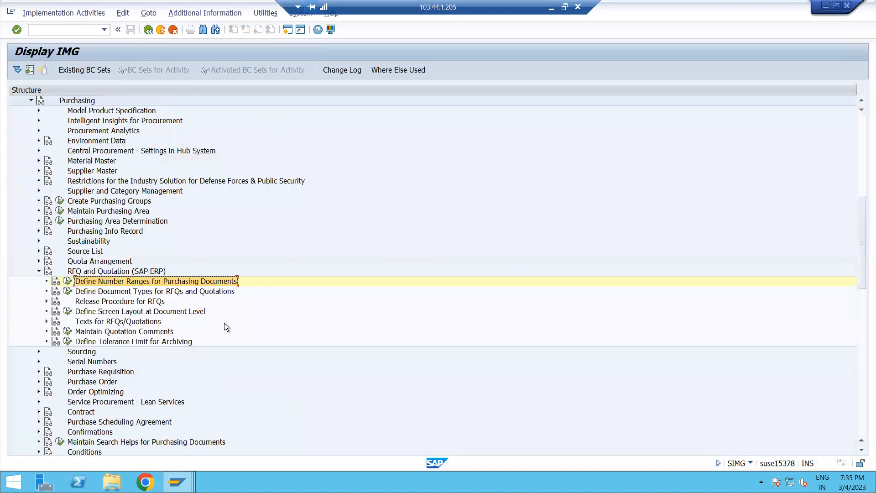
{"action": "left_click", "coordinate": [69, 291]}
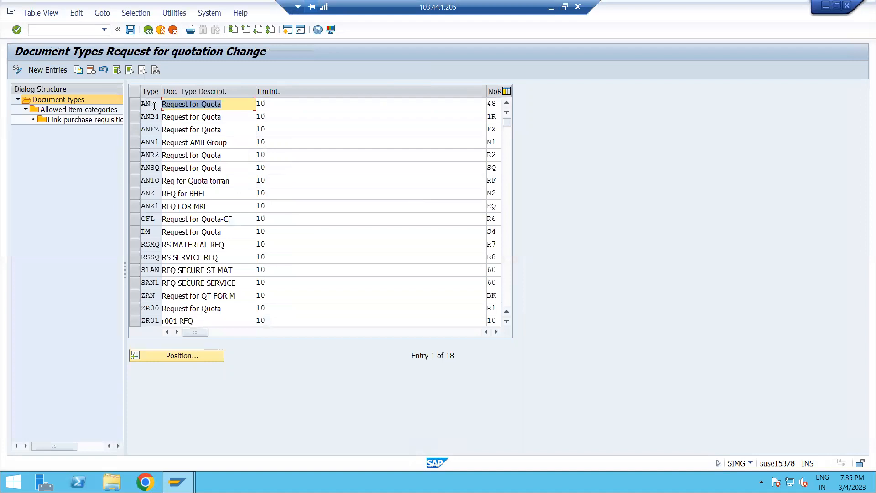
Copy the AN document type entry as a template for a new RFQ type.
{"action": "double_click", "coordinate": [152, 104]}
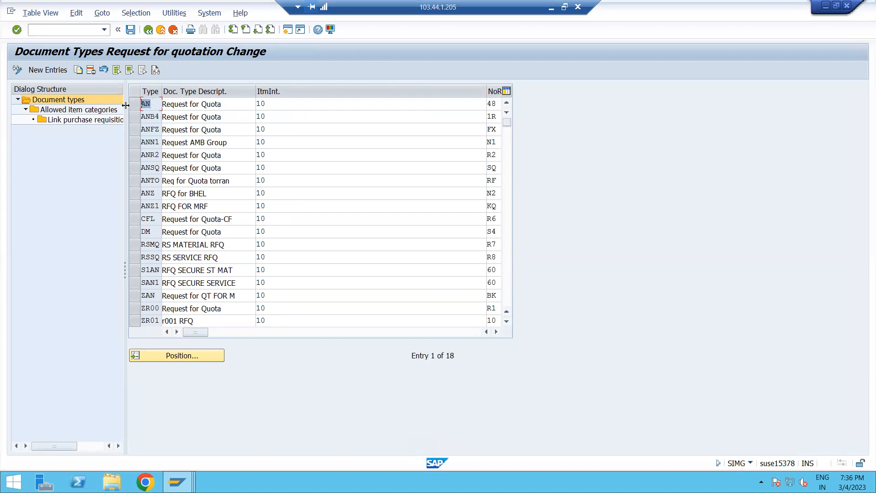
{"action": "left_click", "coordinate": [135, 104]}
{"action": "double_click", "coordinate": [58, 99]}
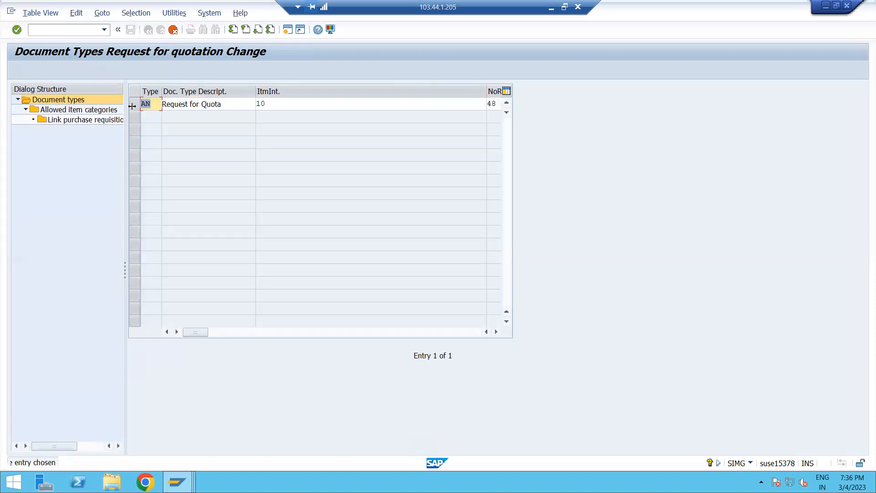
Set the new document type code to ZAM.
{"action": "type", "text": "za"}
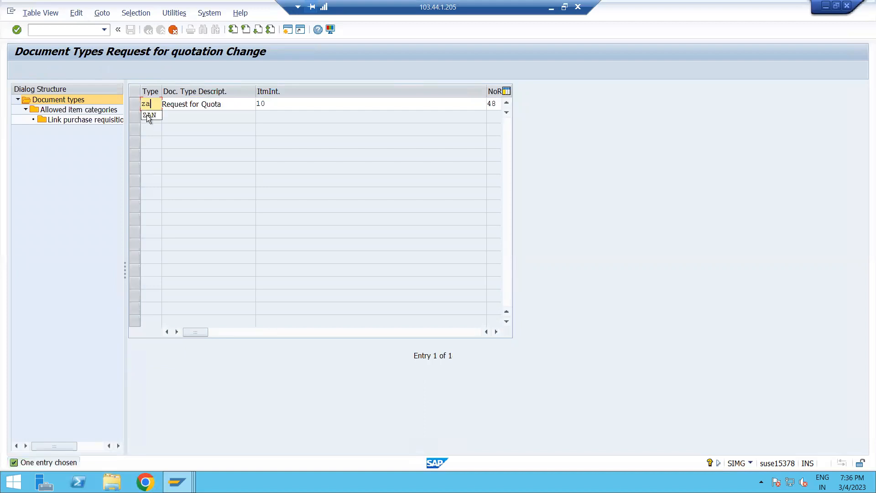
{"action": "type", "text": "m"}
{"action": "key", "text": "BackSpace"}
{"action": "key", "text": "BackSpace"}
{"action": "key", "text": "BackSpace"}
{"action": "type", "text": "ZAM"}
Set the document type description to RFQ FOR MR12.
{"action": "left_click", "coordinate": [245, 105]}
{"action": "key", "text": "BackSpace"}
{"action": "key", "text": "BackSpace"}
{"action": "key", "text": "BackSpace"}
{"action": "key", "text": "BackSpace"}
{"action": "key", "text": "BackSpace"}
{"action": "key", "text": "BackSpace"}
{"action": "key", "text": "BackSpace"}
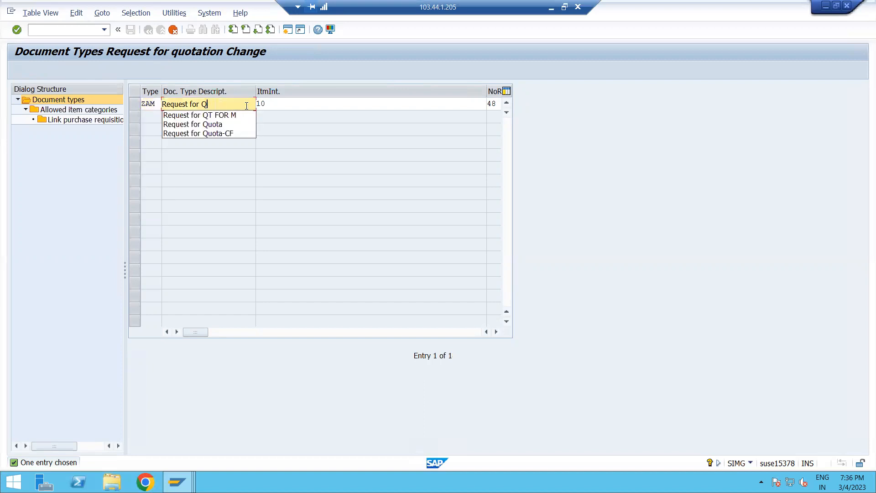
{"action": "key", "text": "BackSpace"}
{"action": "key", "text": "BackSpace"}
{"action": "key", "text": "BackSpace"}
{"action": "key", "text": "BackSpace"}
{"action": "key", "text": "BackSpace"}
{"action": "key", "text": "BackSpace"}
{"action": "key", "text": "BackSpace"}
{"action": "key", "text": "BackSpace"}
{"action": "key", "text": "BackSpace"}
{"action": "key", "text": "BackSpace"}
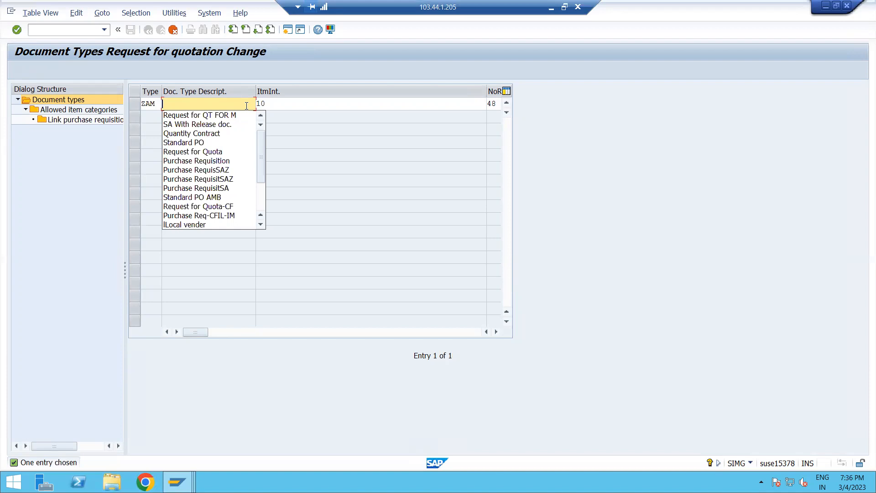
{"action": "left_click", "coordinate": [231, 107]}
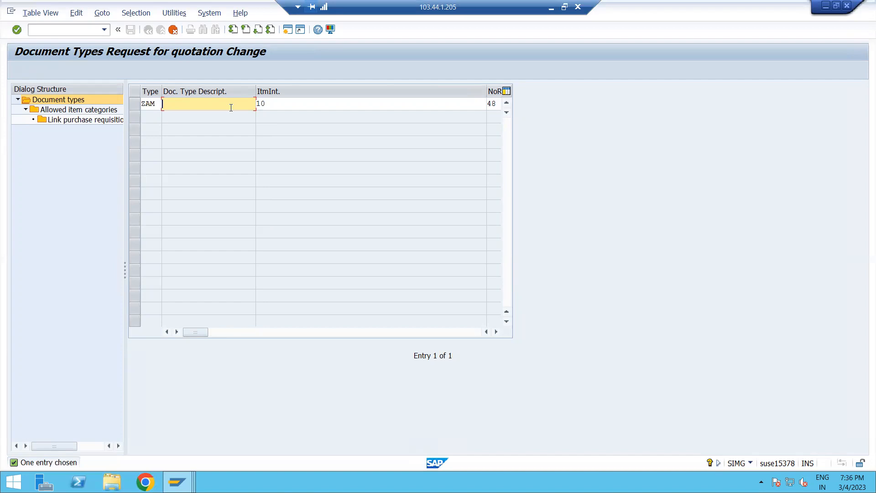
{"action": "type", "text": "RFQ FOR MR12"}
Assign internal number range FT to the ZAM document type.
{"action": "left_click", "coordinate": [319, 104]}
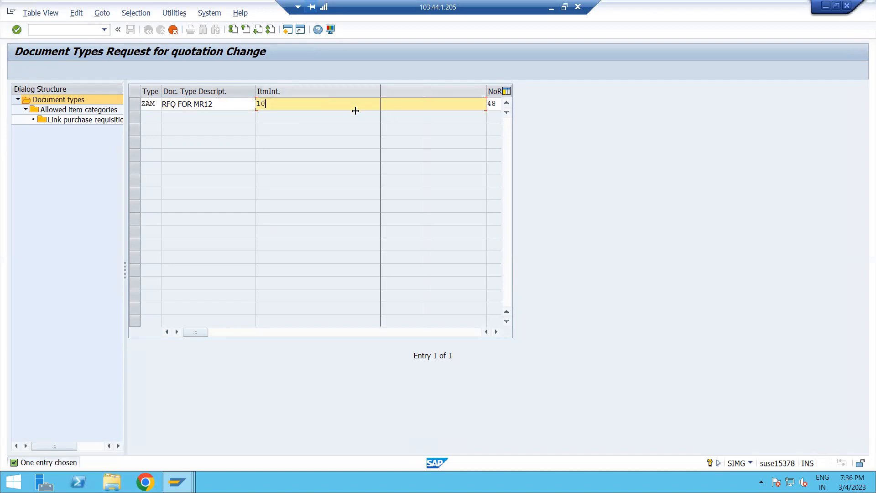
{"action": "left_click_drag", "start_coordinate": [301, 114], "coordinate": [299, 114]}
{"action": "left_click", "coordinate": [328, 103]}
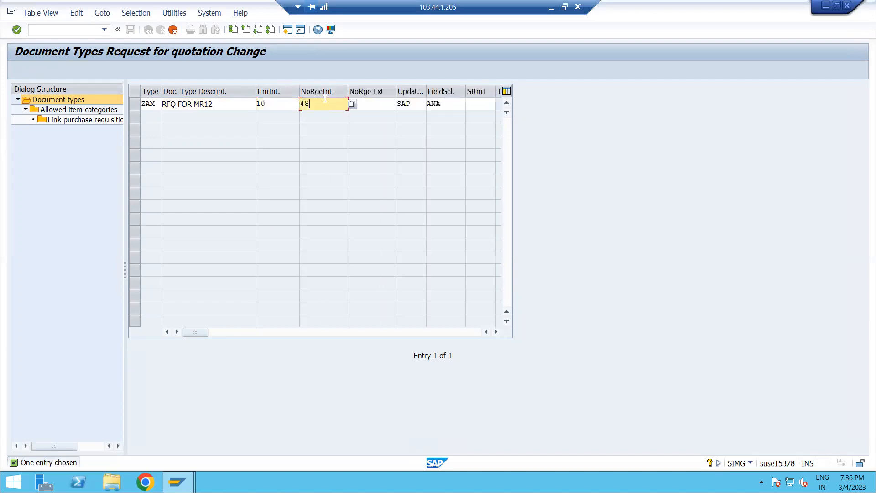
{"action": "left_click", "coordinate": [352, 104]}
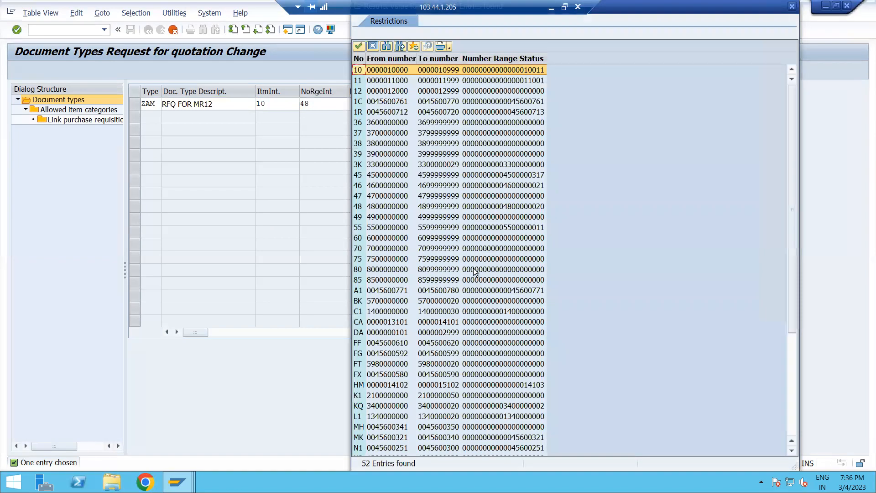
{"action": "left_click", "coordinate": [404, 365]}
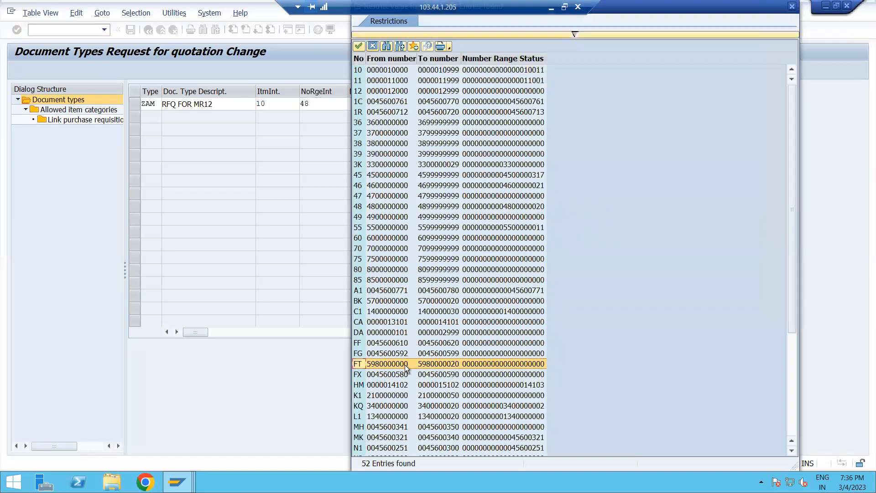
{"action": "double_click", "coordinate": [404, 365]}
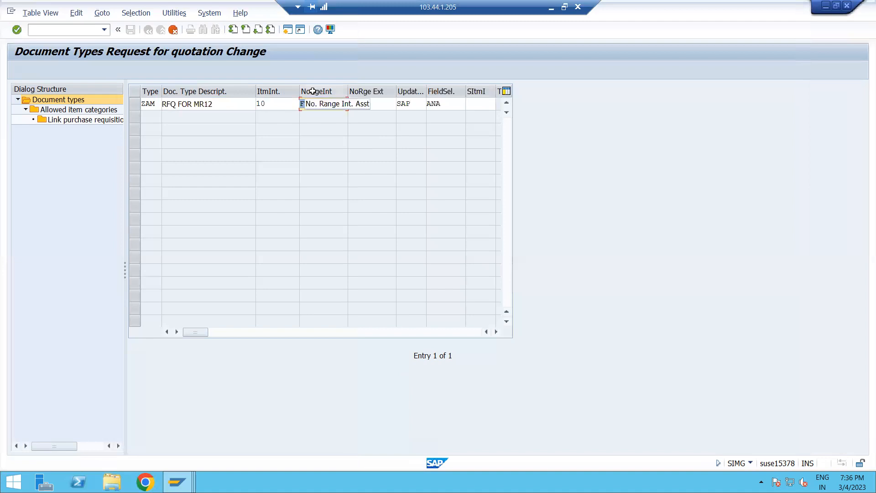
{"action": "left_click", "coordinate": [321, 104]}
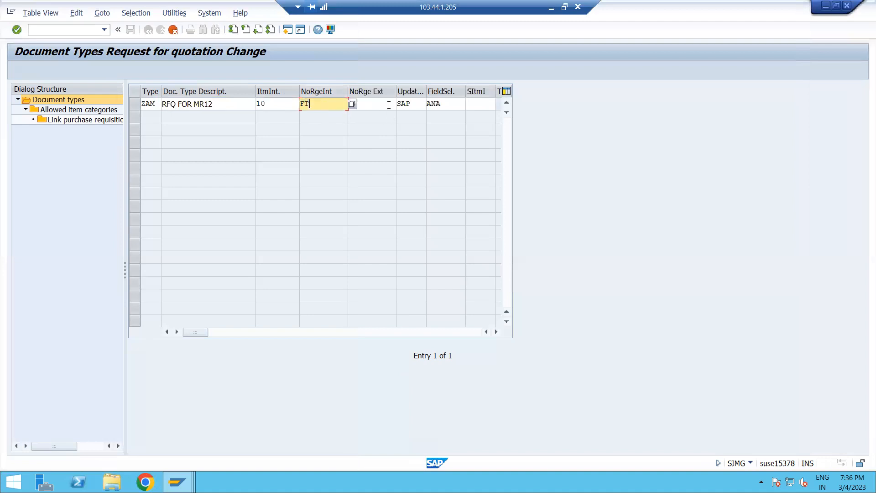
{"action": "left_click", "coordinate": [389, 105]}
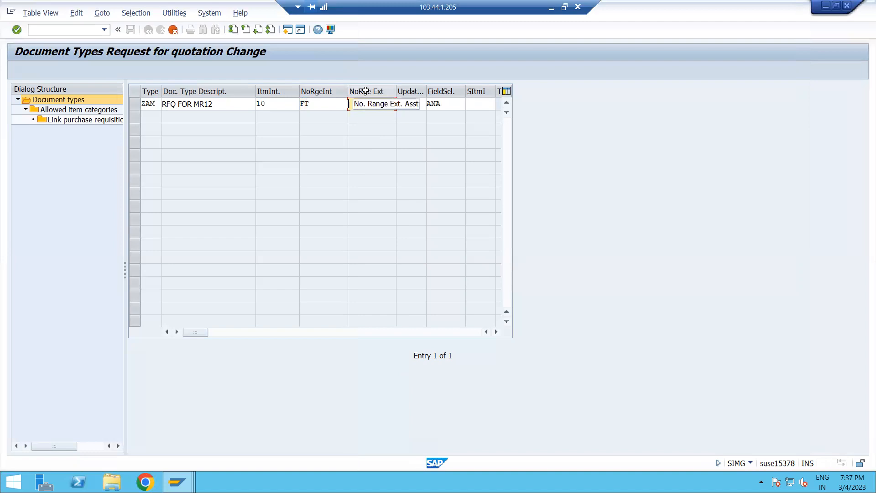
{"action": "left_click", "coordinate": [456, 104]}
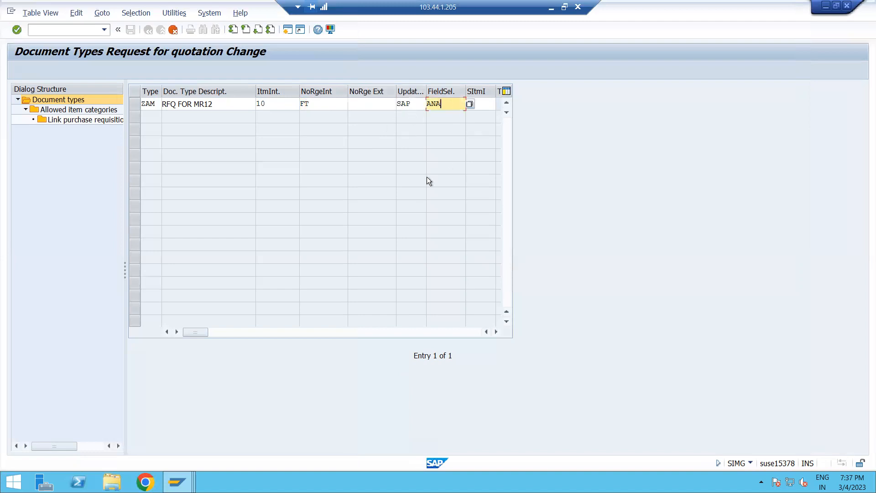
Copy the ZAM entry together with all its dependent entries.
{"action": "key", "text": "F6"}
{"action": "left_click", "coordinate": [339, 187]}
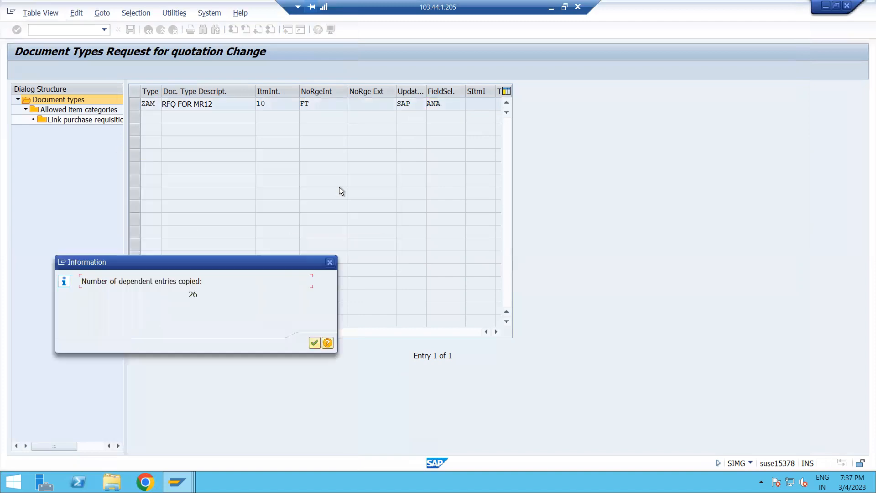
{"action": "left_click", "coordinate": [314, 343]}
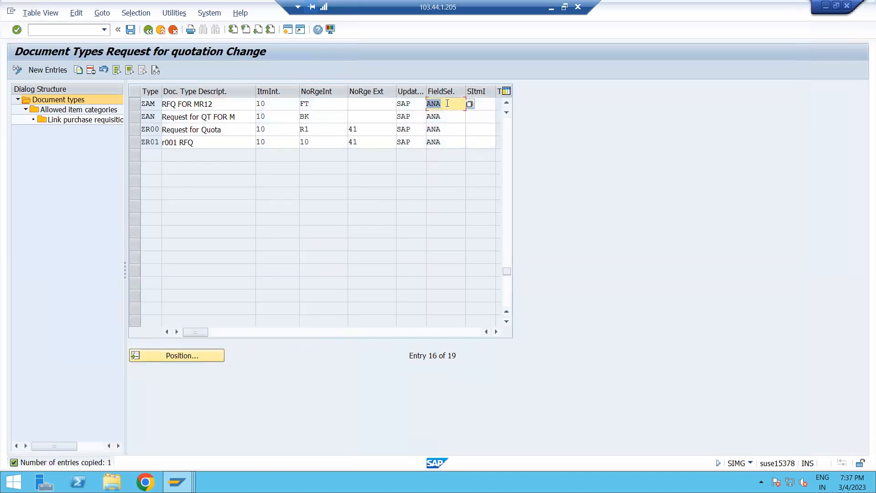
Save the new document type into the MM: P2P customizing request.
{"action": "left_click", "coordinate": [129, 30]}
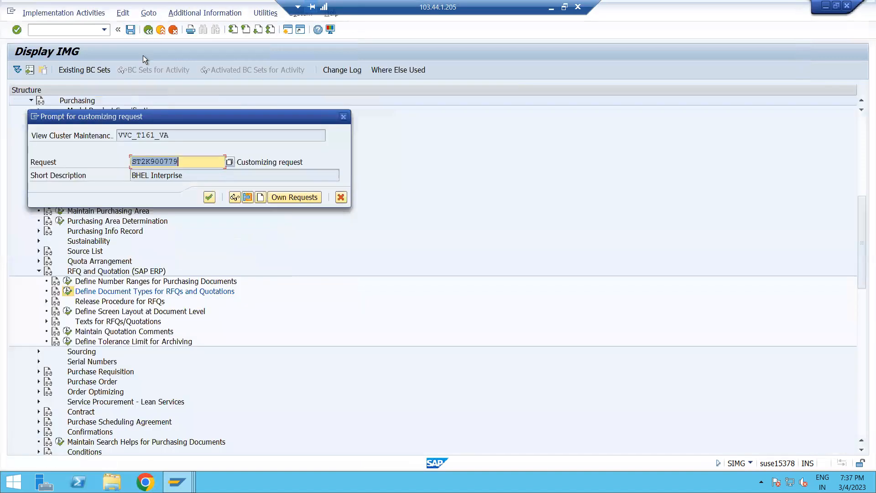
{"action": "left_click", "coordinate": [278, 199]}
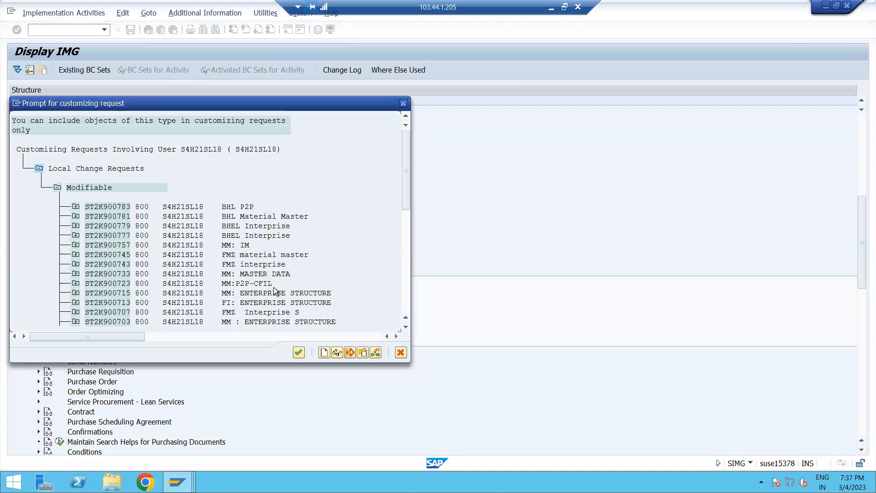
{"action": "scroll", "coordinate": [269, 297], "scroll_direction": "down", "scroll_amount": 1}
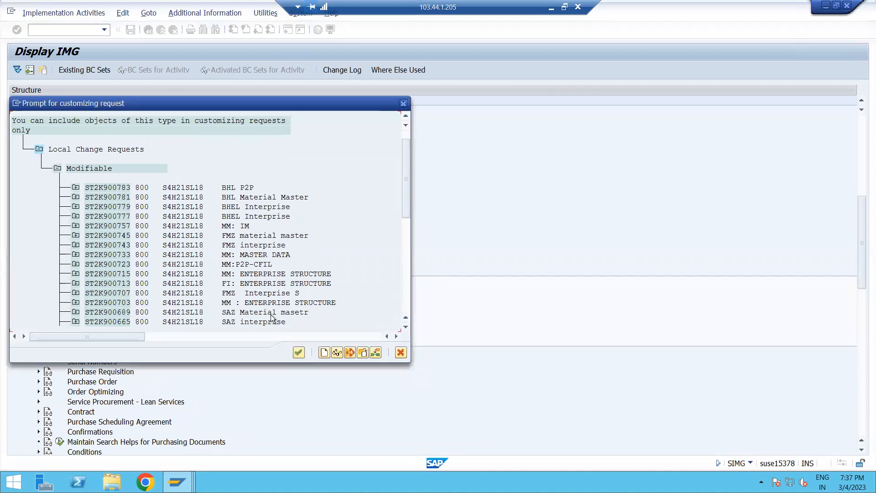
{"action": "scroll", "coordinate": [283, 310], "scroll_direction": "down", "scroll_amount": 1}
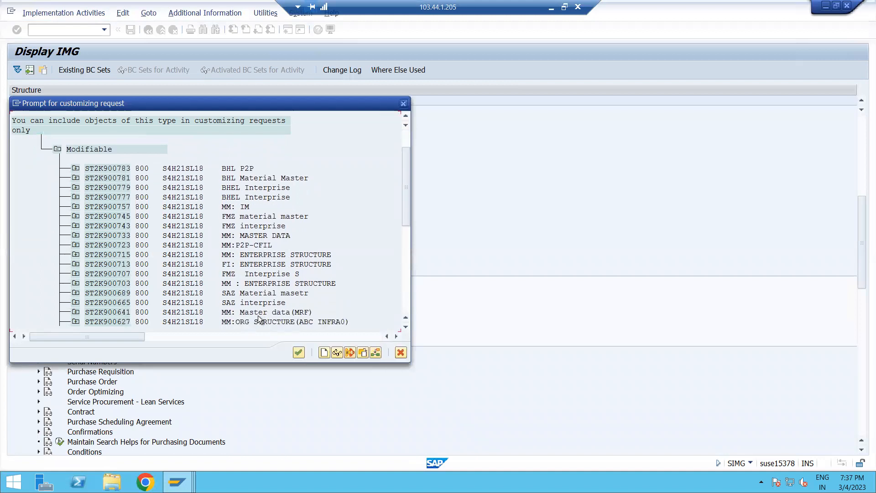
{"action": "scroll", "coordinate": [269, 310], "scroll_direction": "down", "scroll_amount": 1}
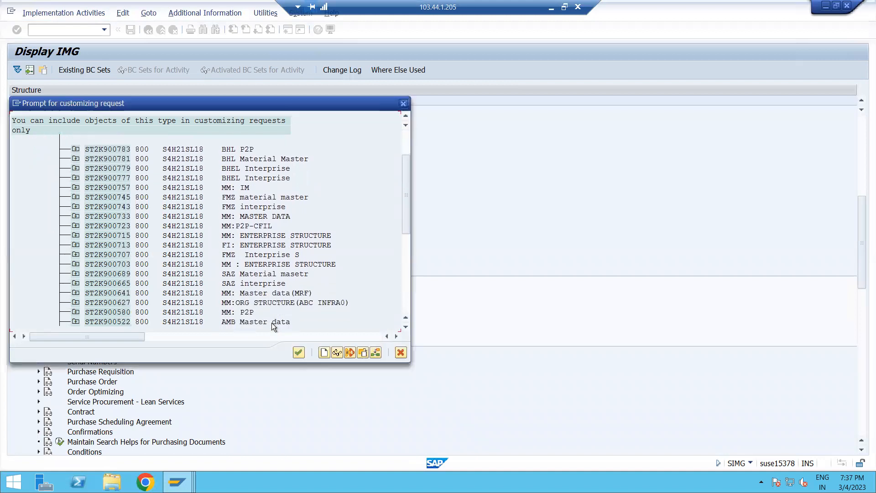
{"action": "double_click", "coordinate": [246, 312]}
{"action": "left_click", "coordinate": [212, 198]}
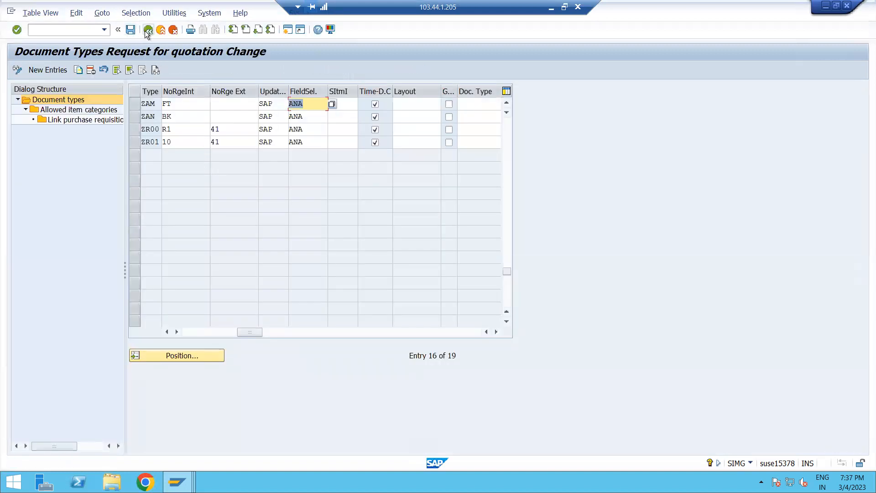
Open the screen layout settings at document level and position the list on field selection key ANA.
{"action": "left_click", "coordinate": [148, 32]}
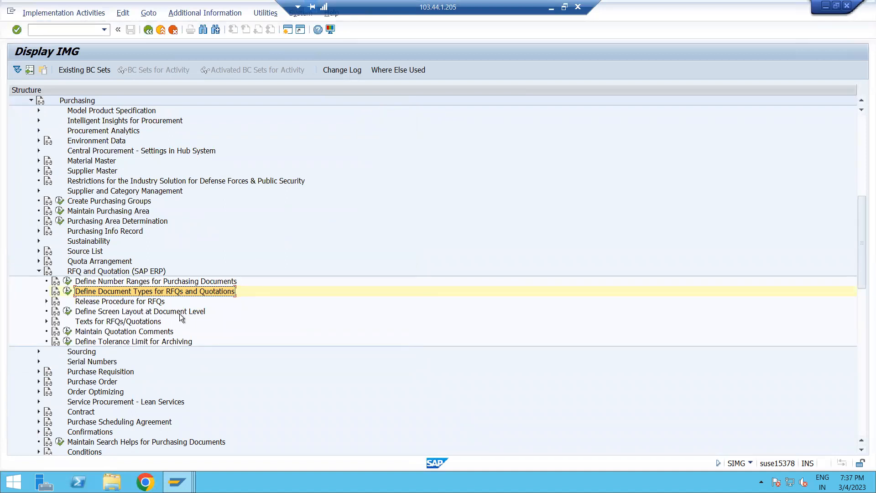
{"action": "left_click", "coordinate": [128, 312]}
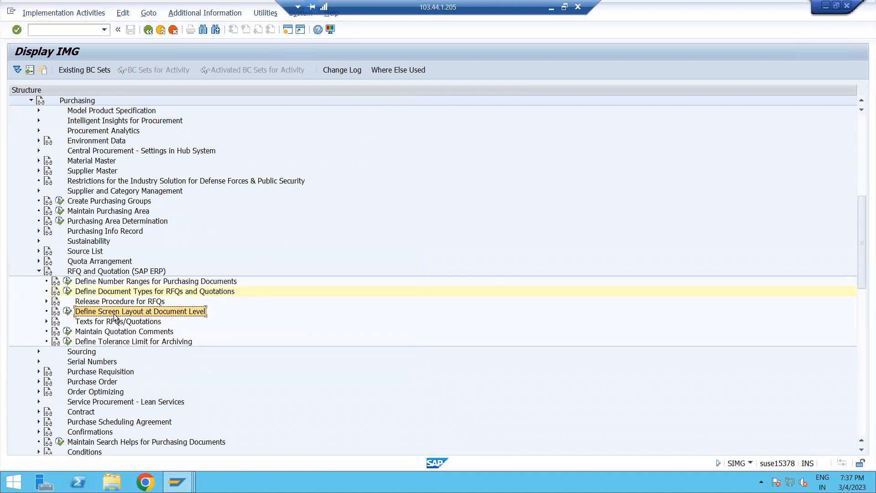
{"action": "double_click", "coordinate": [109, 309]}
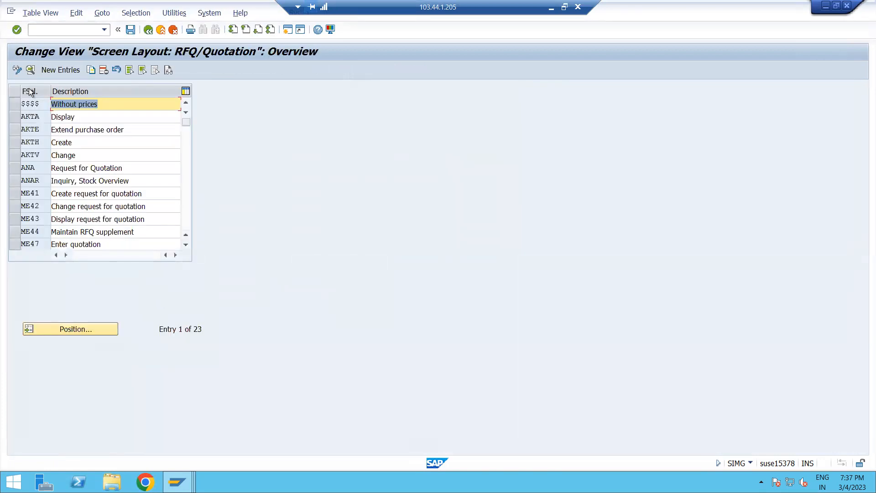
{"action": "left_click", "coordinate": [86, 328]}
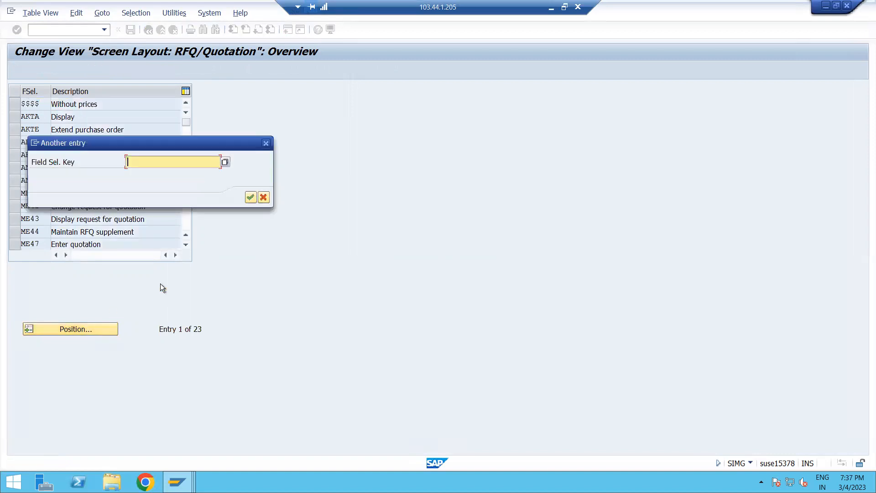
{"action": "type", "text": "ANA"}
{"action": "left_click", "coordinate": [247, 196]}
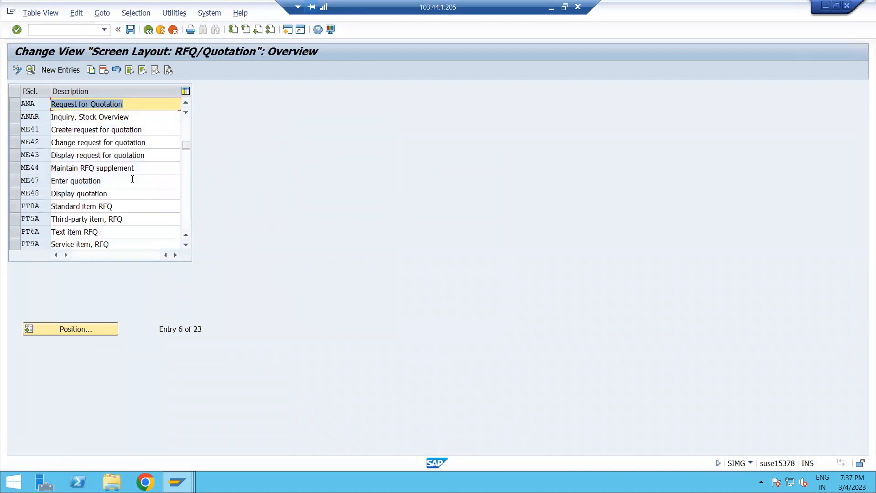
Open the ANA field selection groups and inspect the Plant field's entry options under Basic Data, Item.
{"action": "left_click", "coordinate": [15, 107]}
{"action": "left_click", "coordinate": [30, 69]}
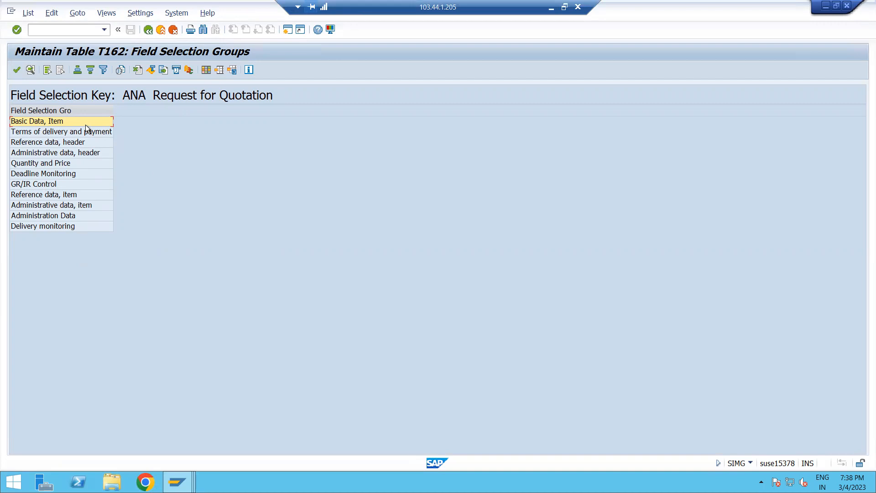
{"action": "double_click", "coordinate": [37, 122]}
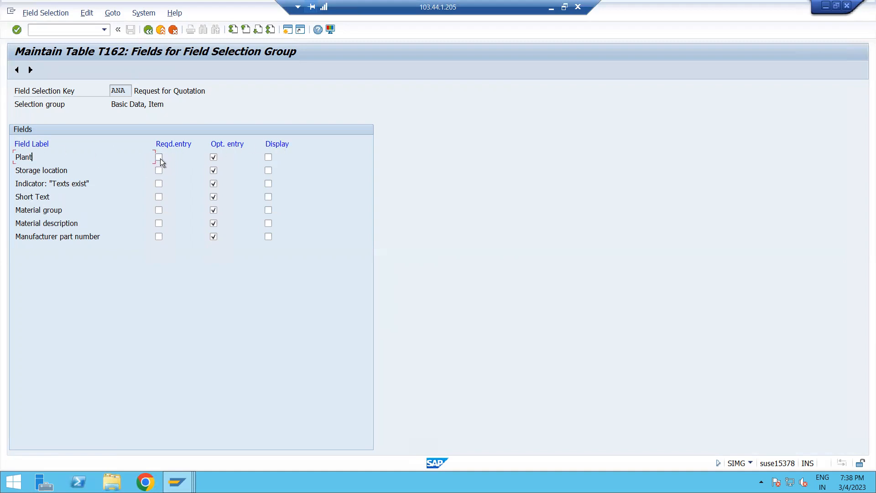
{"action": "left_click", "coordinate": [272, 158]}
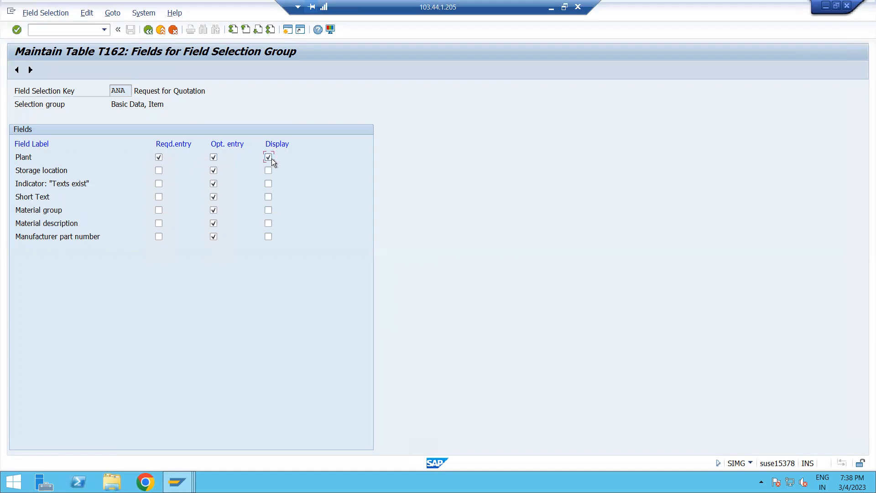
{"action": "left_click", "coordinate": [159, 158]}
{"action": "left_click", "coordinate": [213, 157]}
{"action": "left_click", "coordinate": [149, 31]}
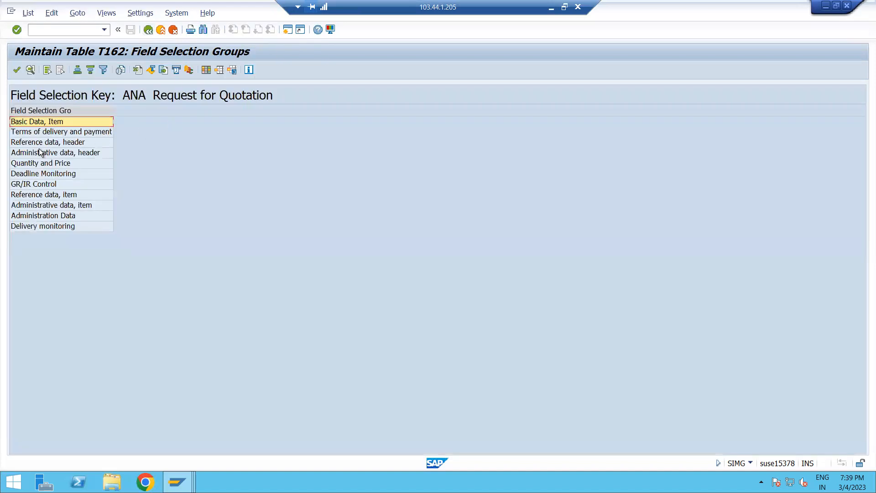
Inspect the Quantity and Price field settings of key ANA and return to the overview.
{"action": "double_click", "coordinate": [53, 163]}
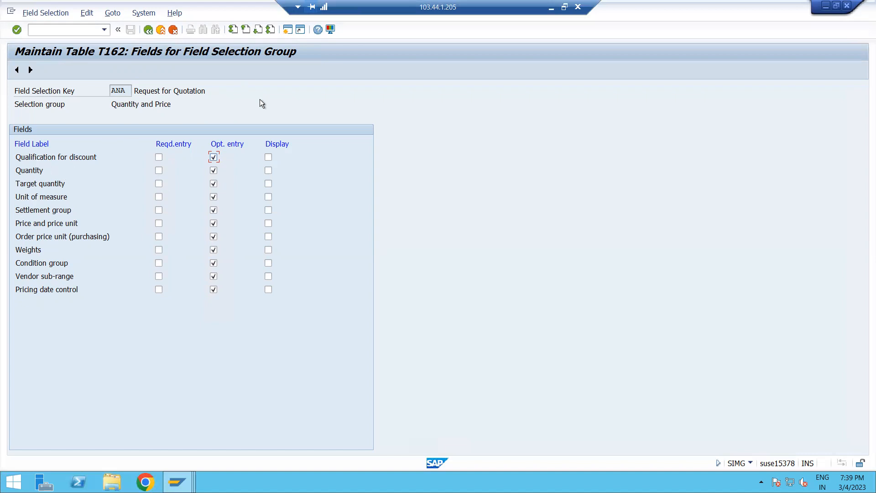
{"action": "left_click", "coordinate": [146, 31]}
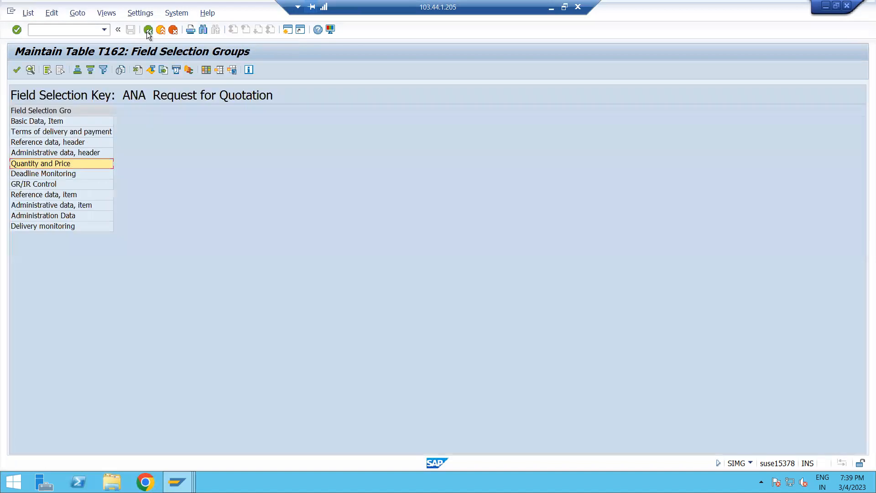
{"action": "left_click", "coordinate": [148, 31]}
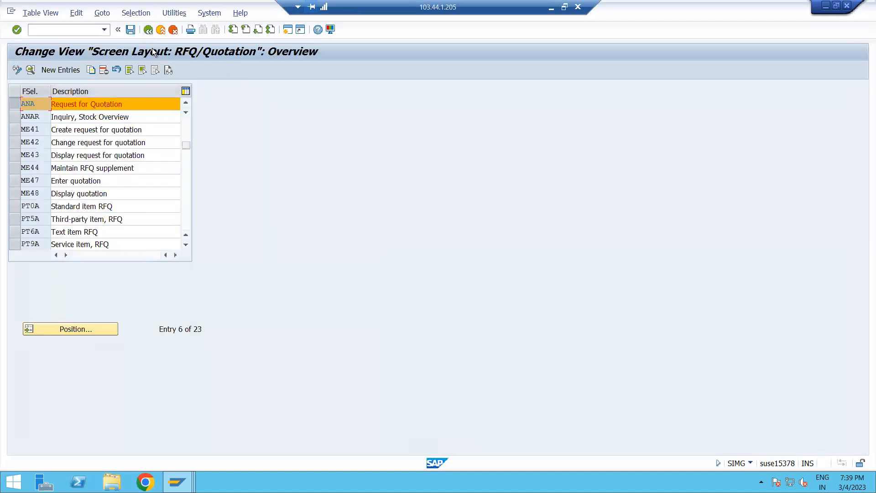
Leave customizing and start the ME41 Create RFQ transaction from the Purchasing menu.
{"action": "left_click", "coordinate": [53, 31]}
{"action": "type", "text": "/n"}
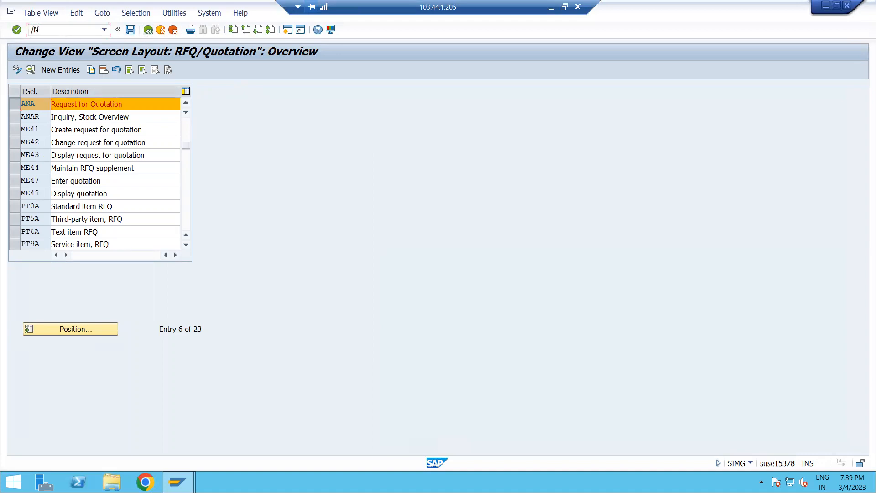
{"action": "key", "text": "Return"}
{"action": "left_click", "coordinate": [53, 31]}
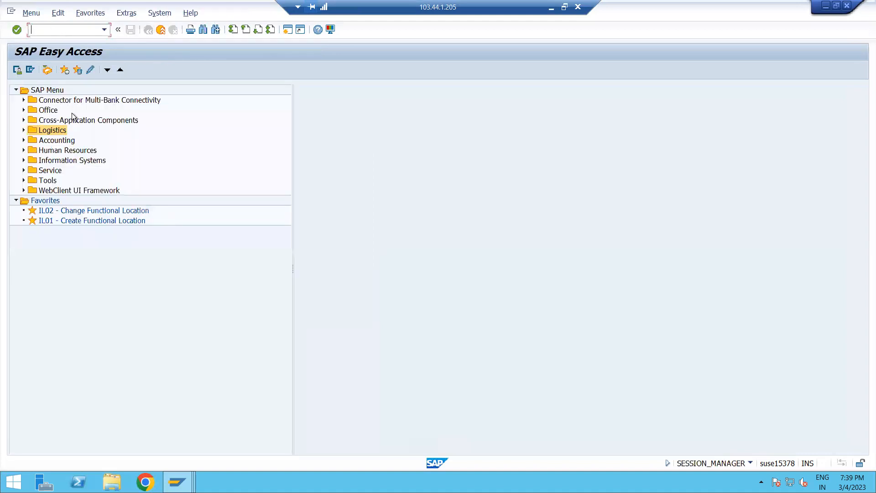
{"action": "left_click", "coordinate": [23, 131]}
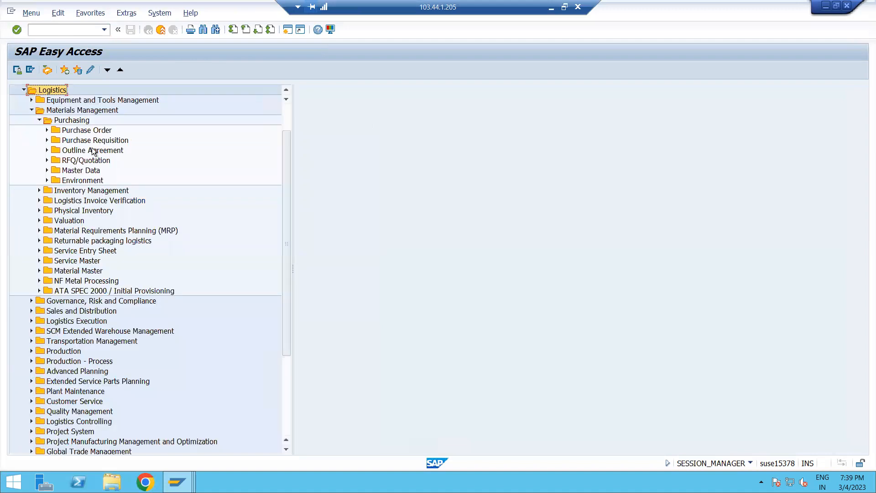
{"action": "left_click", "coordinate": [39, 120]}
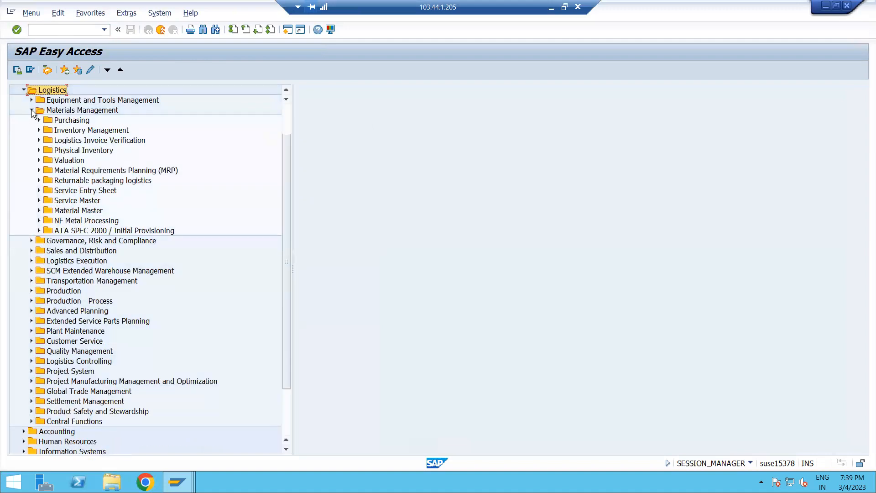
{"action": "left_click", "coordinate": [31, 110]}
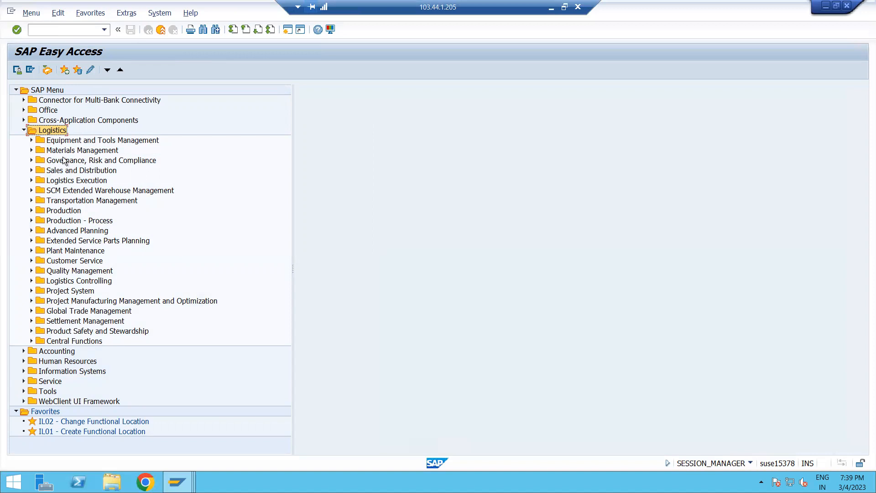
{"action": "left_click", "coordinate": [31, 151]}
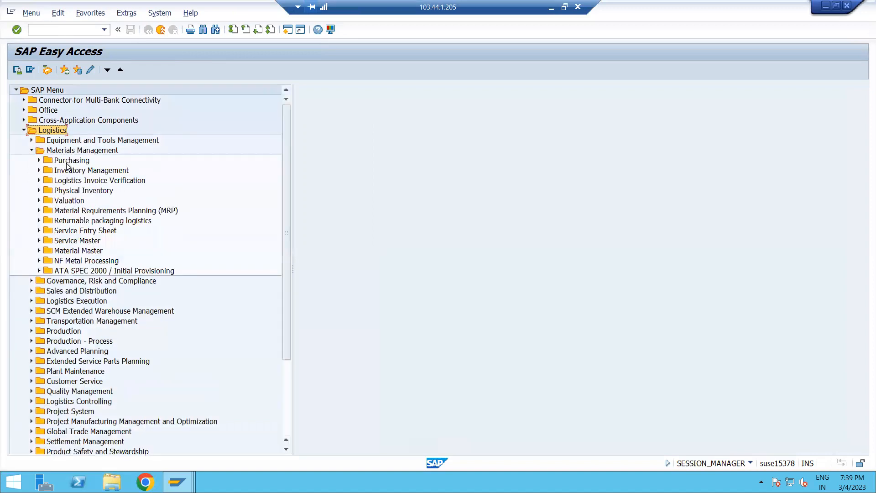
{"action": "left_click", "coordinate": [39, 161]}
{"action": "left_click", "coordinate": [71, 201]}
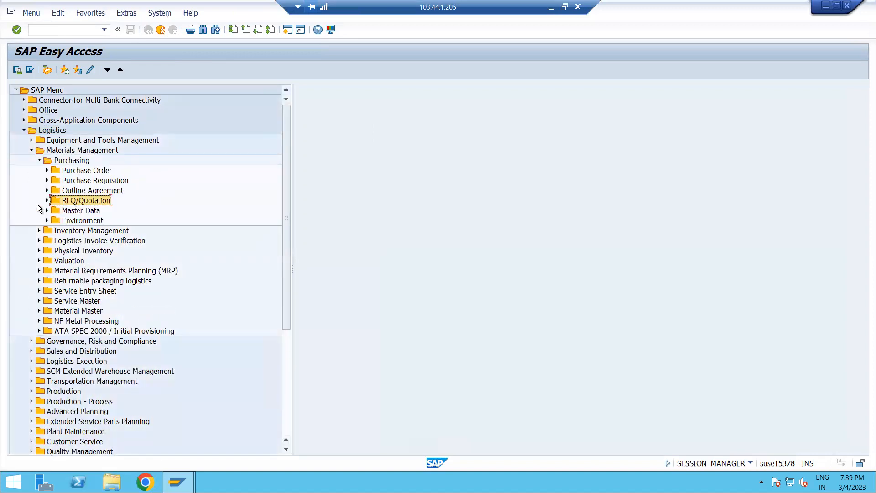
{"action": "left_click", "coordinate": [47, 200]}
{"action": "left_click", "coordinate": [95, 222]}
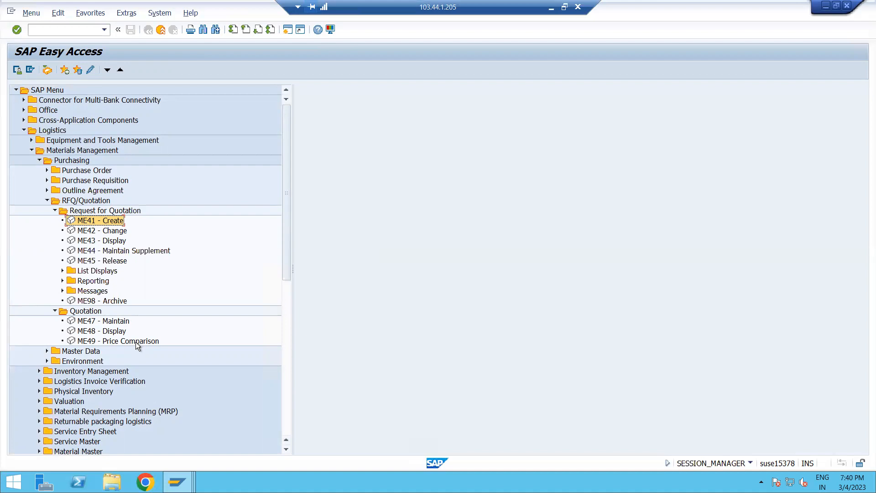
{"action": "double_click", "coordinate": [99, 221]}
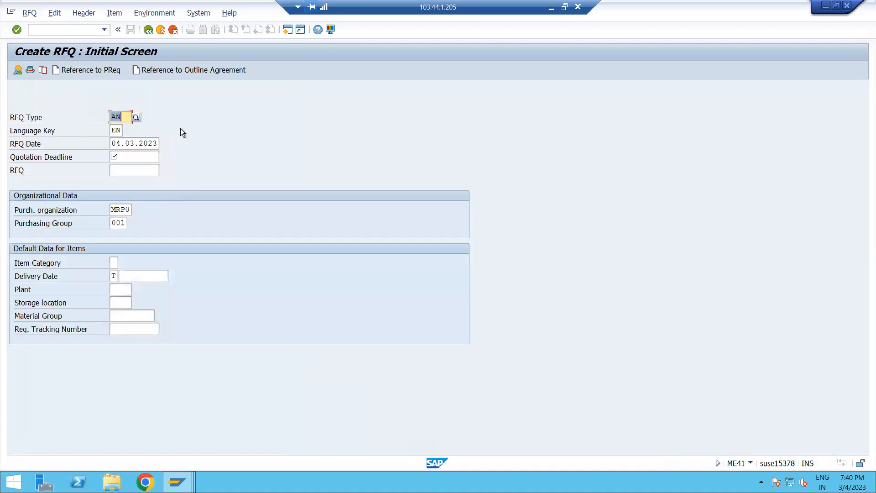
Set the RFQ type to ZAM and the quotation deadline to 11.03.2023.
{"action": "left_click", "coordinate": [136, 117]}
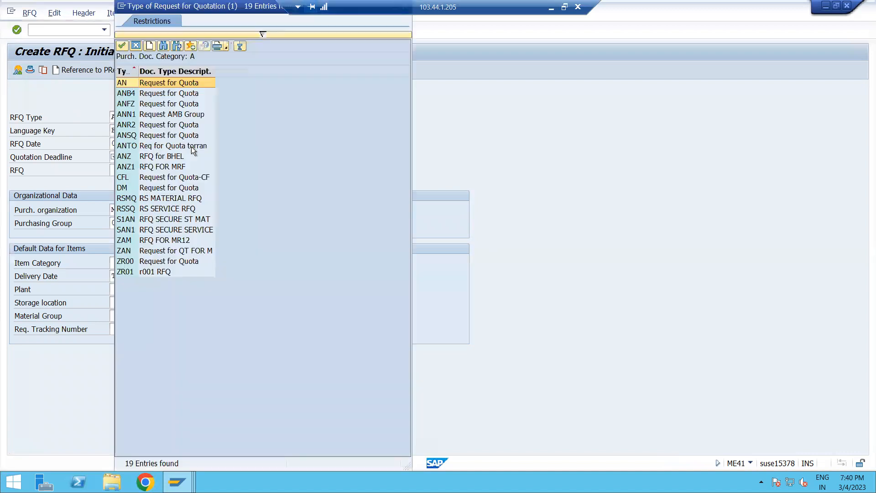
{"action": "double_click", "coordinate": [130, 242]}
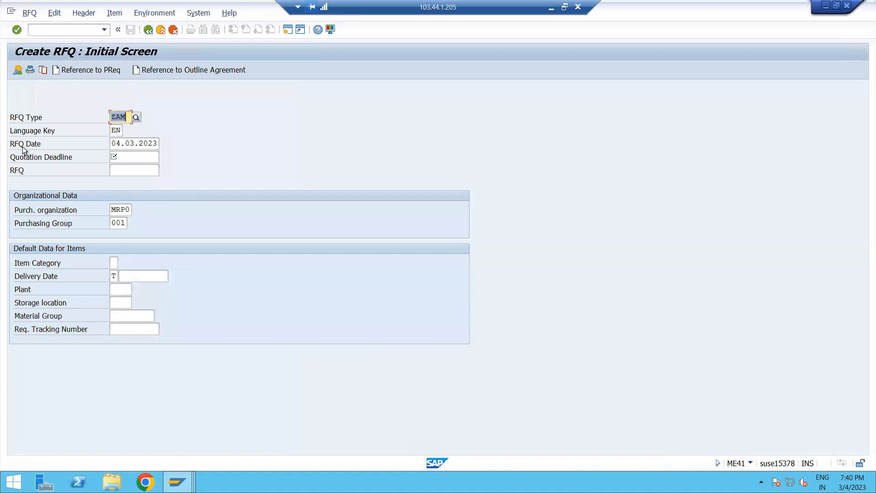
{"action": "left_click", "coordinate": [135, 155]}
{"action": "left_click", "coordinate": [163, 157]}
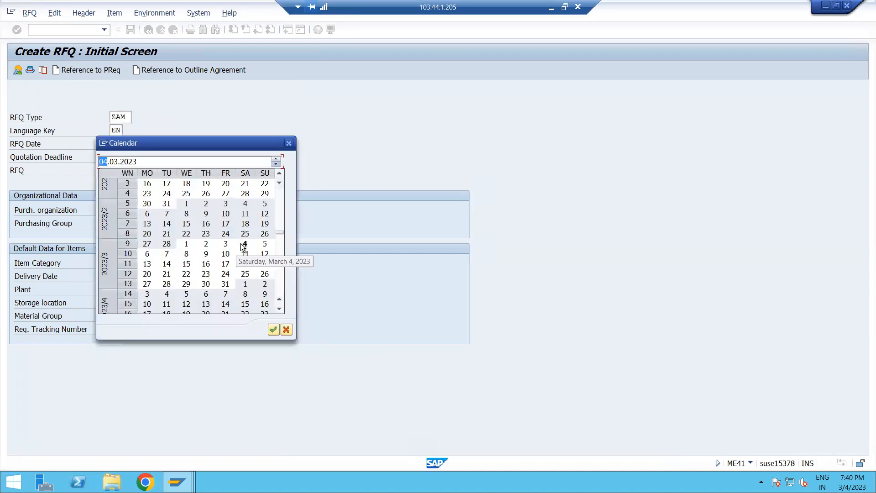
{"action": "double_click", "coordinate": [245, 254]}
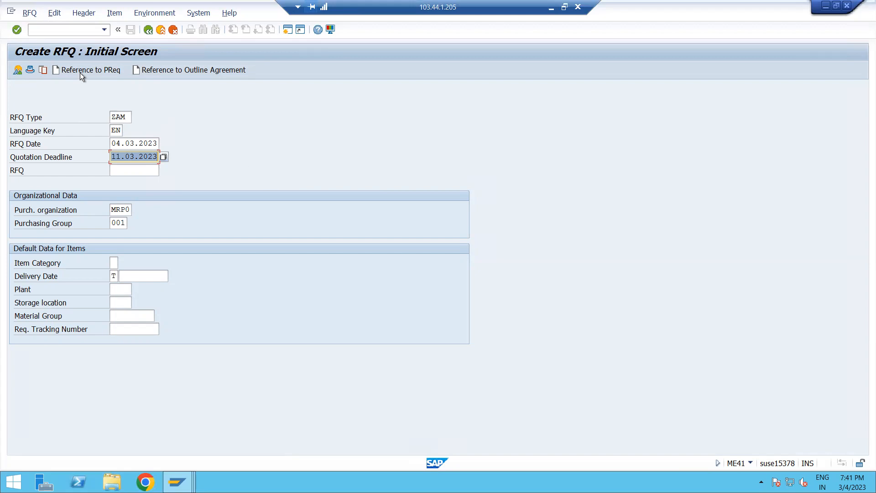
{"action": "left_click", "coordinate": [94, 71]}
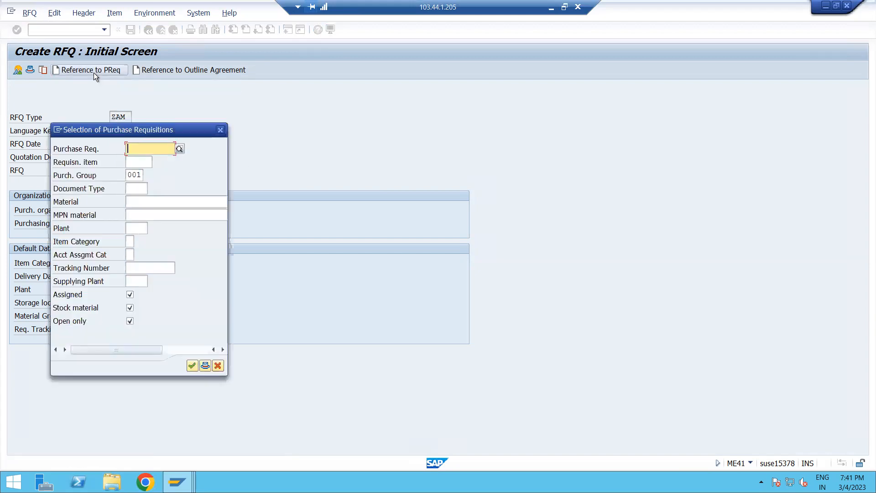
{"action": "left_click", "coordinate": [148, 147]}
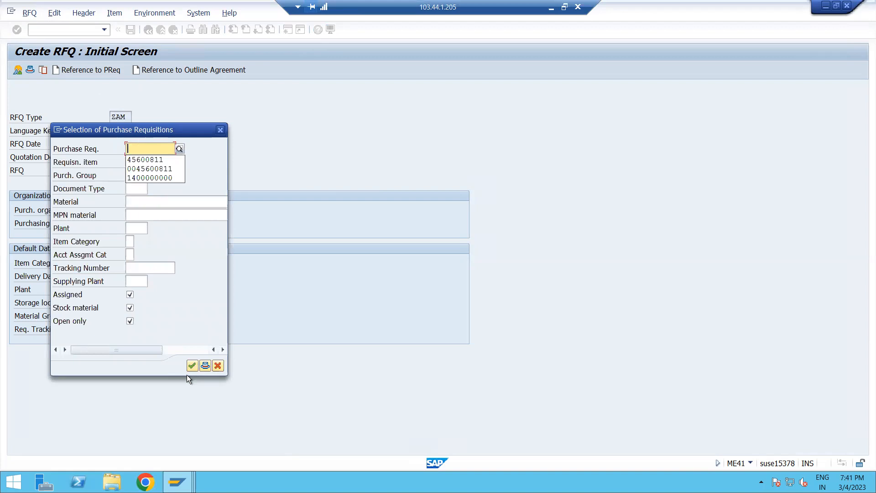
{"action": "left_click", "coordinate": [216, 367]}
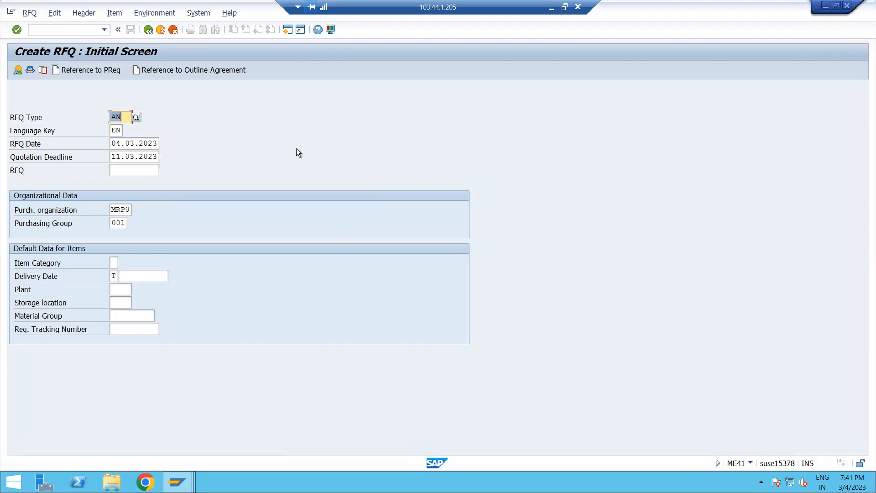
{"action": "key", "text": "Return"}
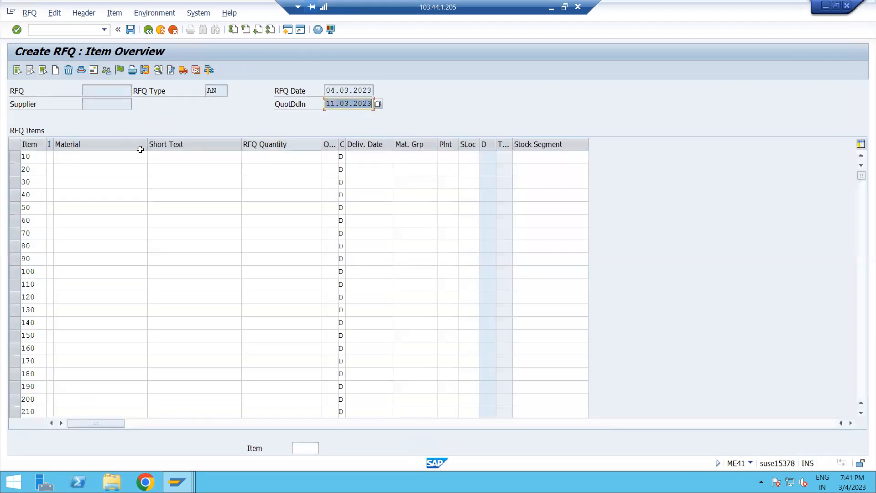
{"action": "left_click", "coordinate": [116, 157]}
{"action": "left_click", "coordinate": [122, 169]}
{"action": "key", "text": "Tab"}
{"action": "left_click", "coordinate": [113, 157]}
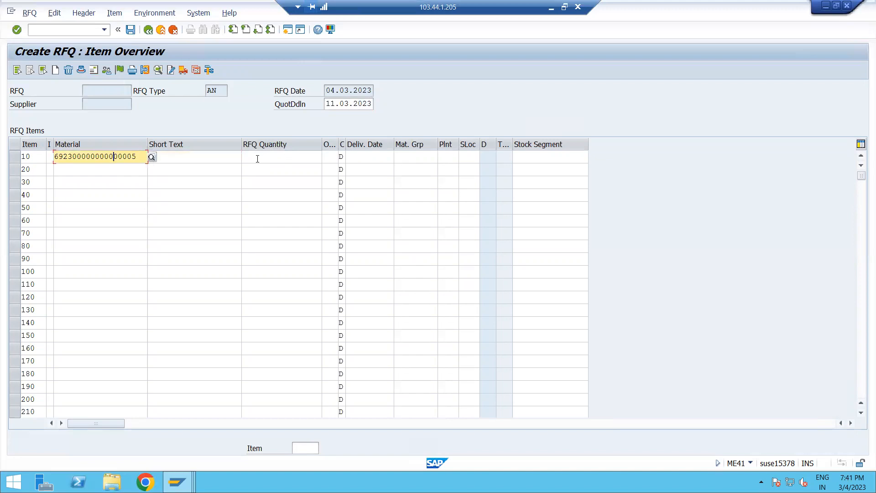
{"action": "left_click", "coordinate": [151, 156]}
{"action": "left_click", "coordinate": [146, 189]}
{"action": "type", "text": "5555"}
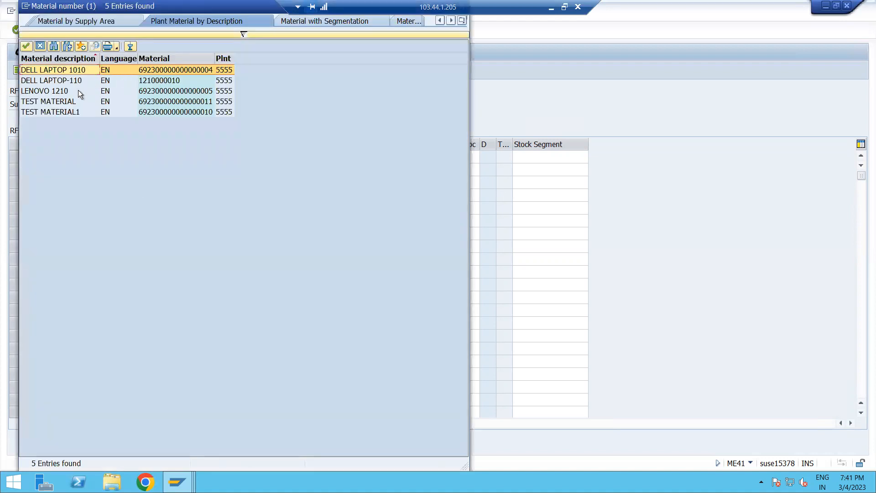
{"action": "double_click", "coordinate": [146, 90]}
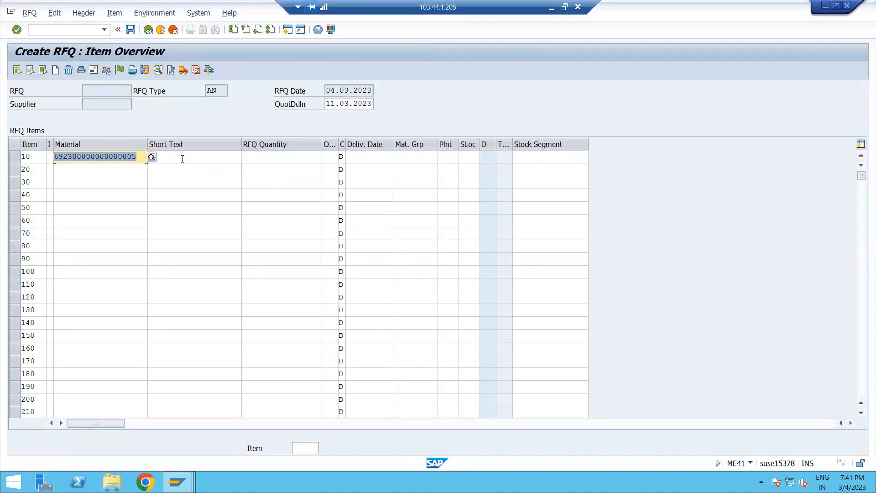
Set item 10's RFQ quantity to 10 and its delivery date to 18.03.2023 using the calendar.
{"action": "left_click", "coordinate": [183, 158]}
{"action": "left_click", "coordinate": [272, 157]}
{"action": "type", "text": "10"}
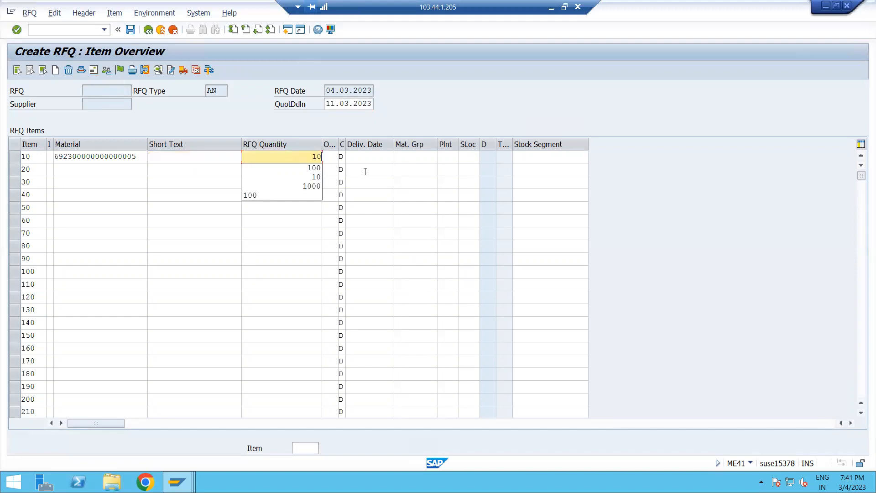
{"action": "left_click", "coordinate": [368, 158]}
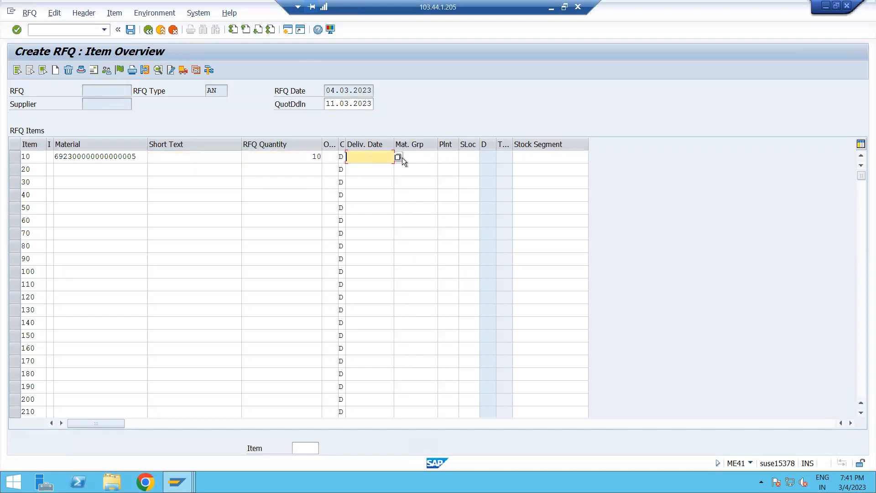
{"action": "left_click", "coordinate": [399, 157]}
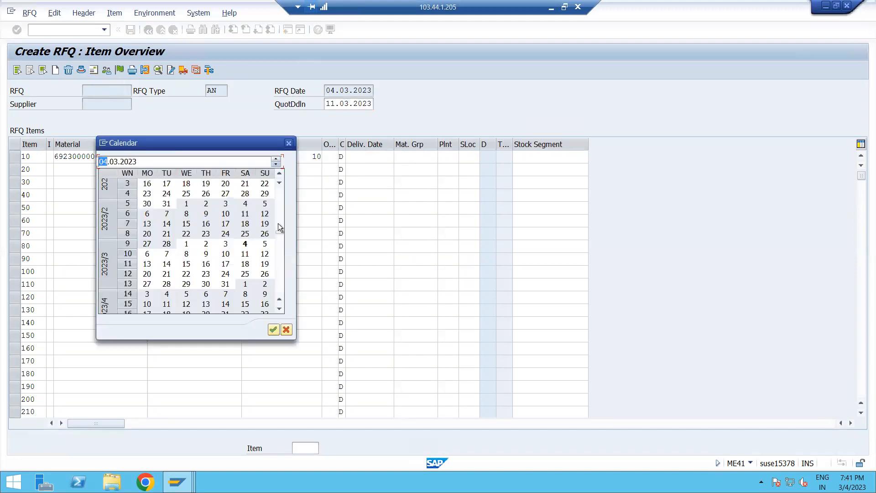
{"action": "double_click", "coordinate": [247, 254]}
{"action": "left_click", "coordinate": [399, 157]}
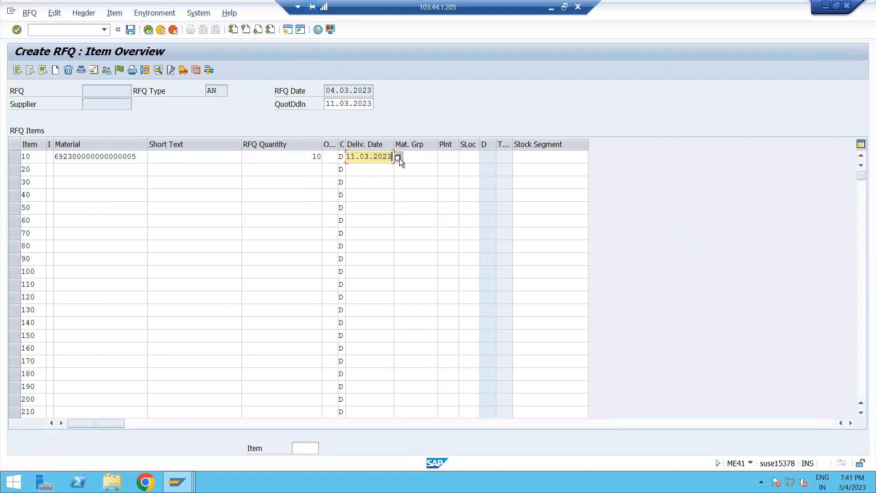
{"action": "double_click", "coordinate": [245, 263]}
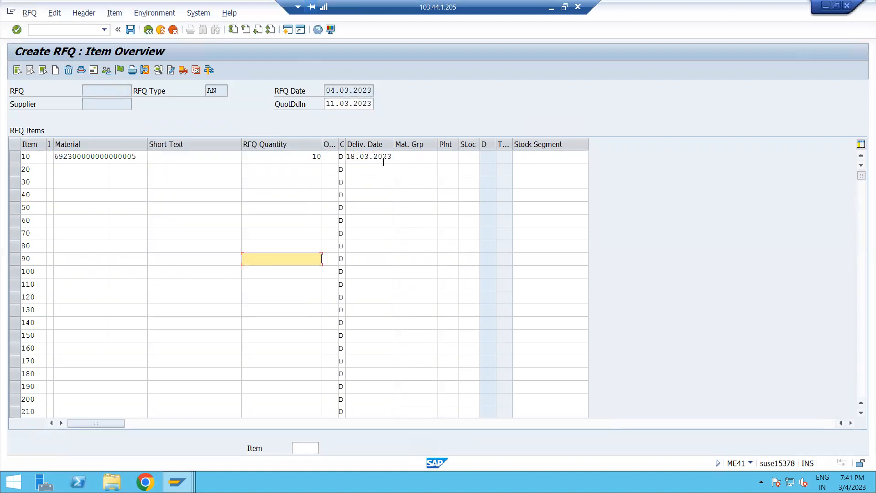
Enter plant 5555 for item 10 and confirm the item entries.
{"action": "left_click", "coordinate": [448, 157]}
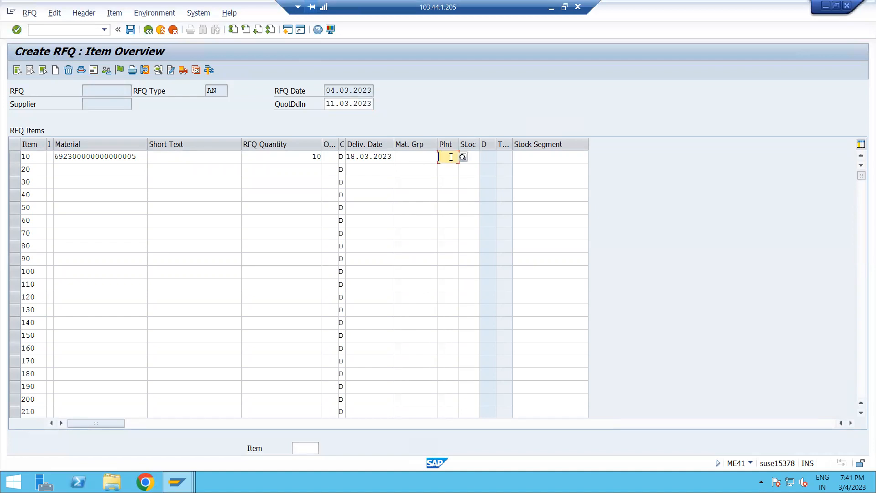
{"action": "type", "text": "5555"}
{"action": "key", "text": "Return"}
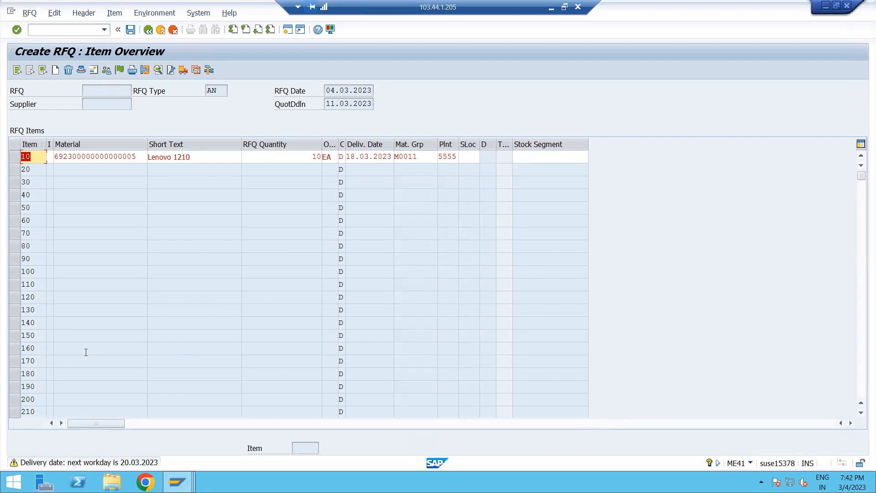
{"action": "key", "text": "Return"}
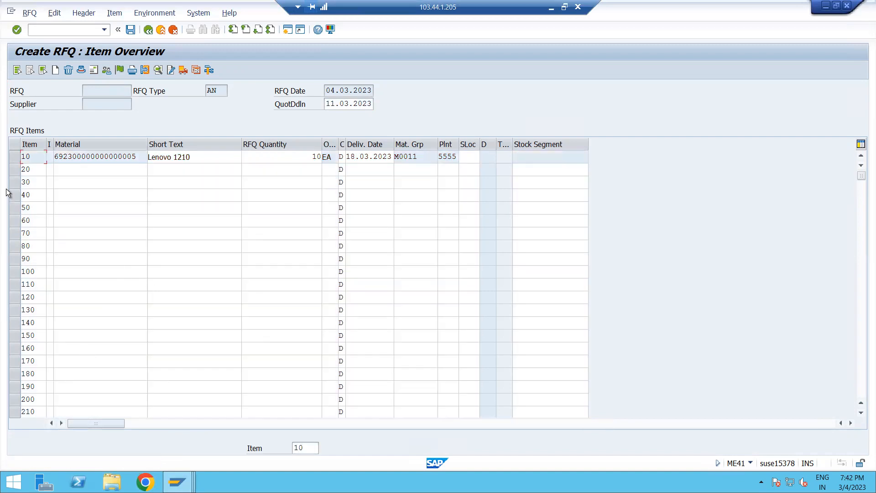
Open the supplier address screen and choose supplier SR STEEL through a supplier search for purchasing organization MRP0.
{"action": "left_click", "coordinate": [13, 157]}
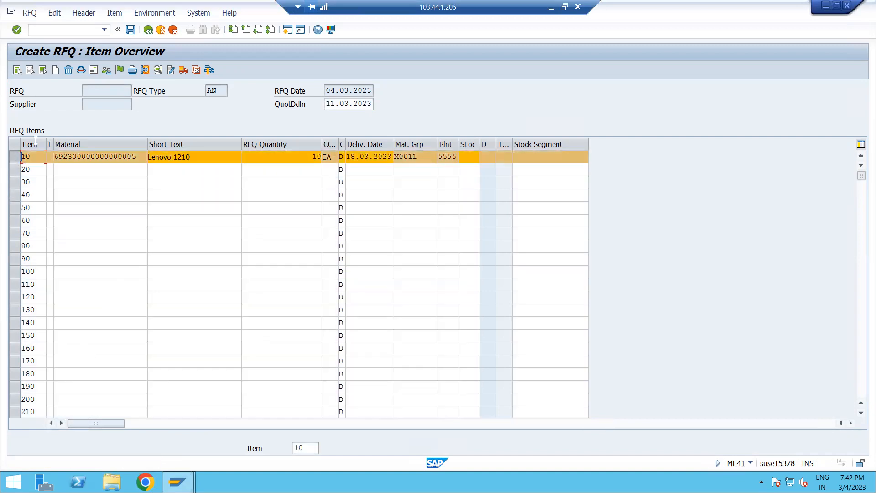
{"action": "left_click", "coordinate": [89, 71]}
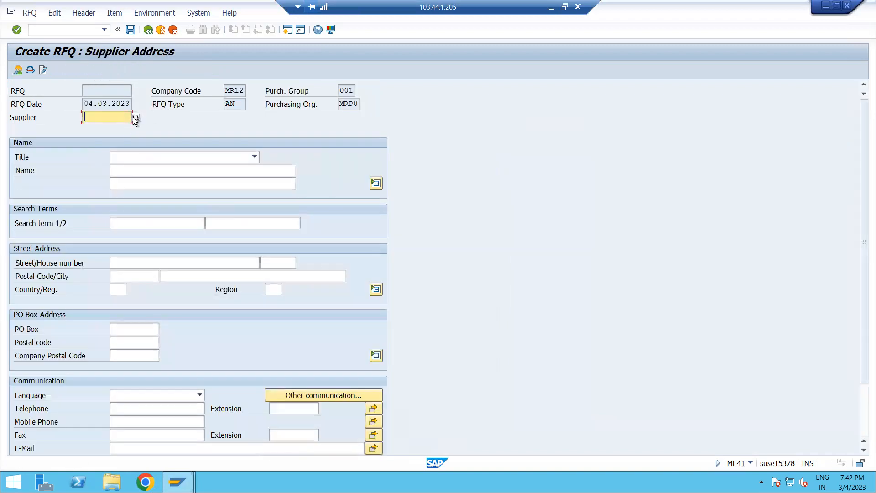
{"action": "left_click", "coordinate": [136, 118]}
{"action": "left_click", "coordinate": [219, 268]}
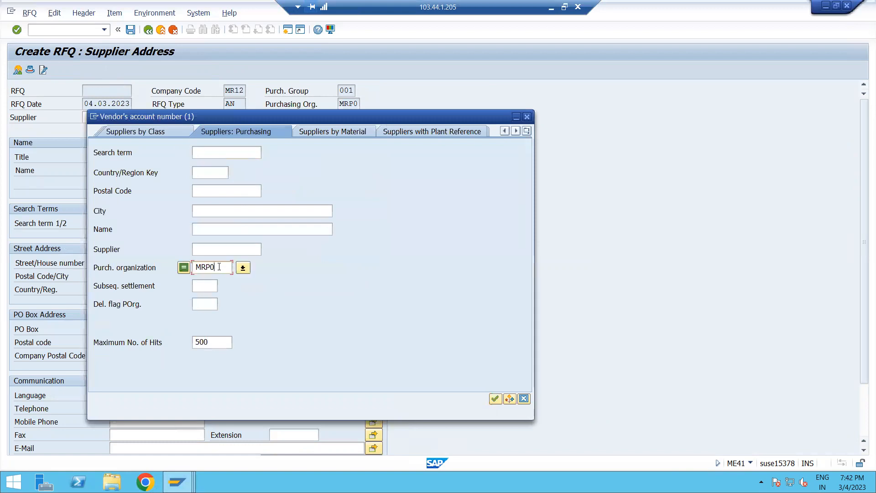
{"action": "key", "text": "Return"}
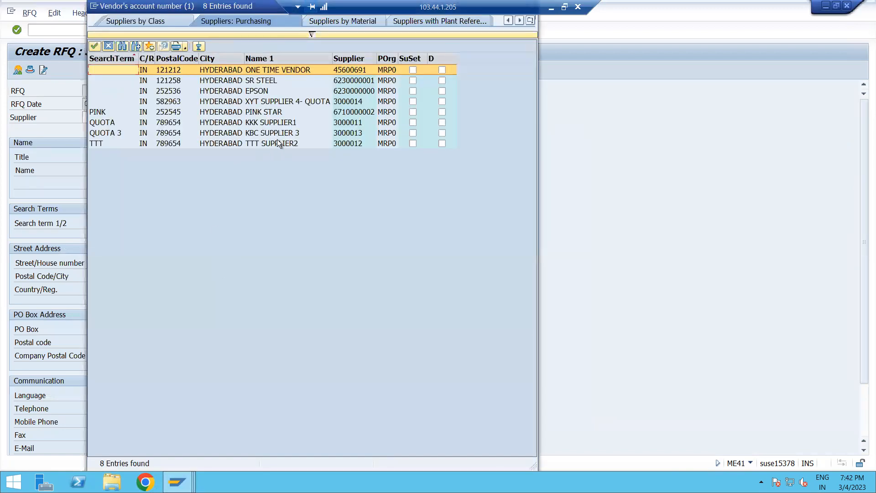
{"action": "double_click", "coordinate": [264, 81]}
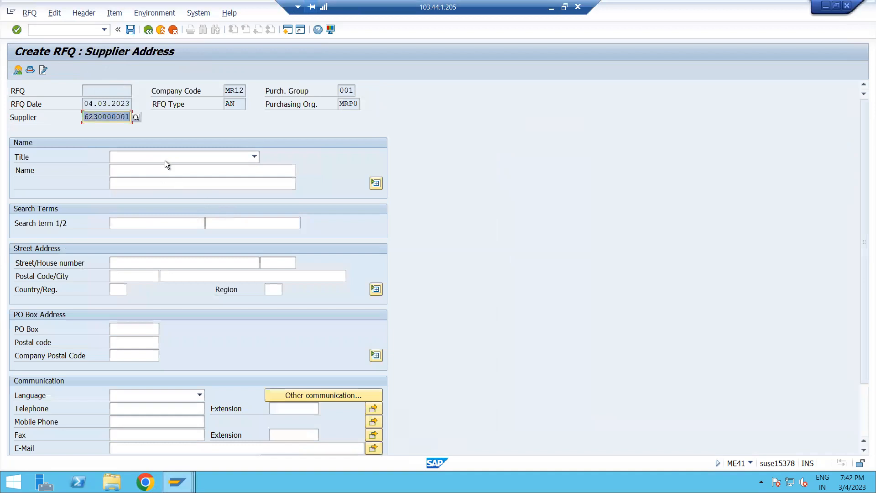
{"action": "key", "text": "Return"}
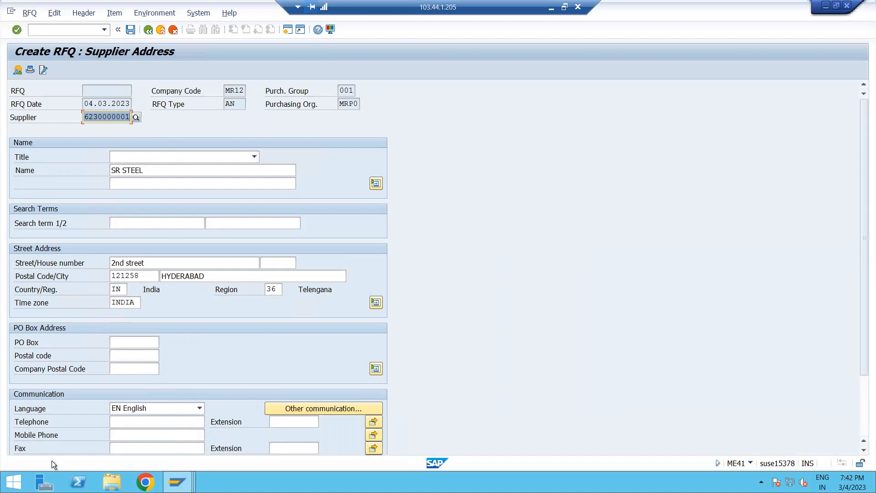
Review the SR STEEL address details and save the RFQ, accepting the save-anyway prompt.
{"action": "scroll", "coordinate": [138, 440], "scroll_direction": "down", "scroll_amount": 1}
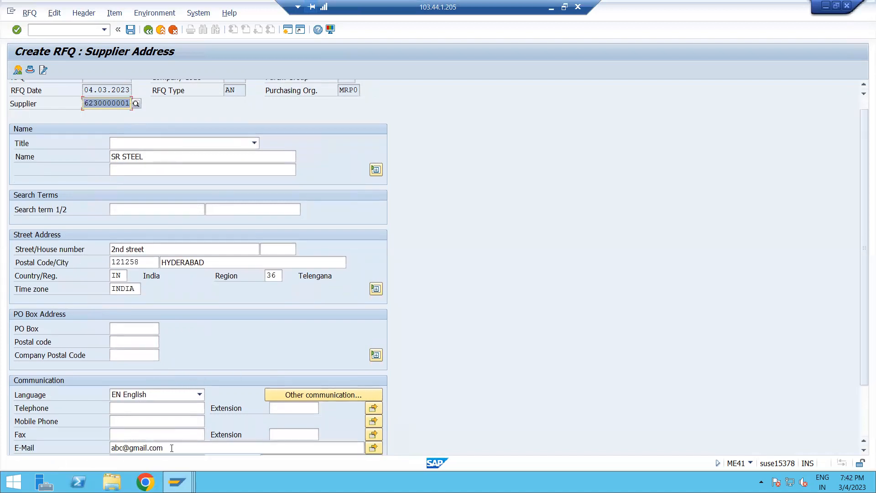
{"action": "left_click", "coordinate": [170, 447]}
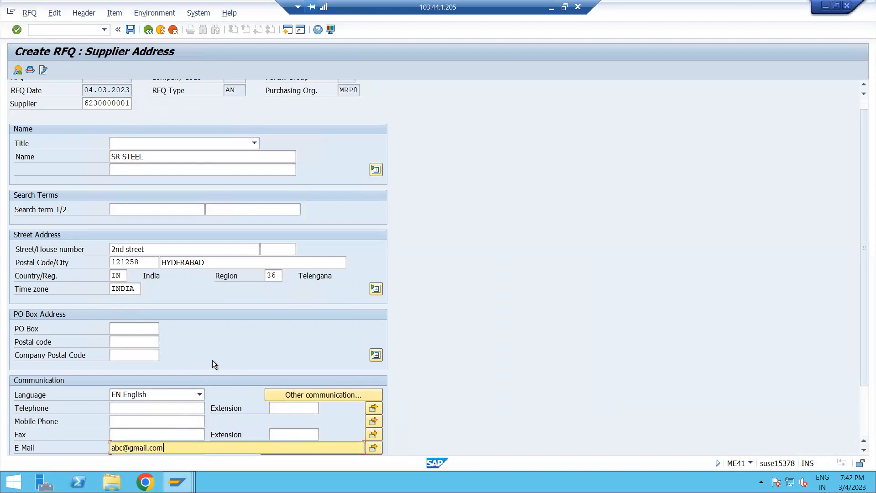
{"action": "left_click_drag", "start_coordinate": [131, 157], "coordinate": [111, 157]}
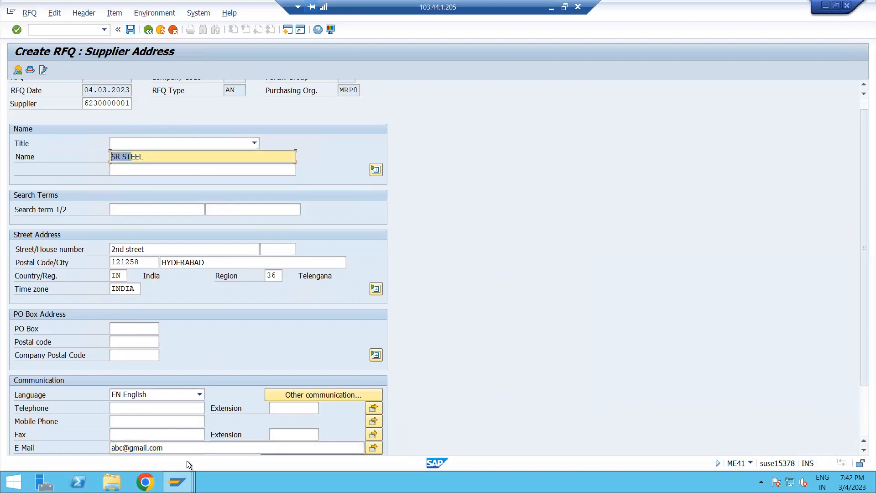
{"action": "left_click", "coordinate": [186, 448]}
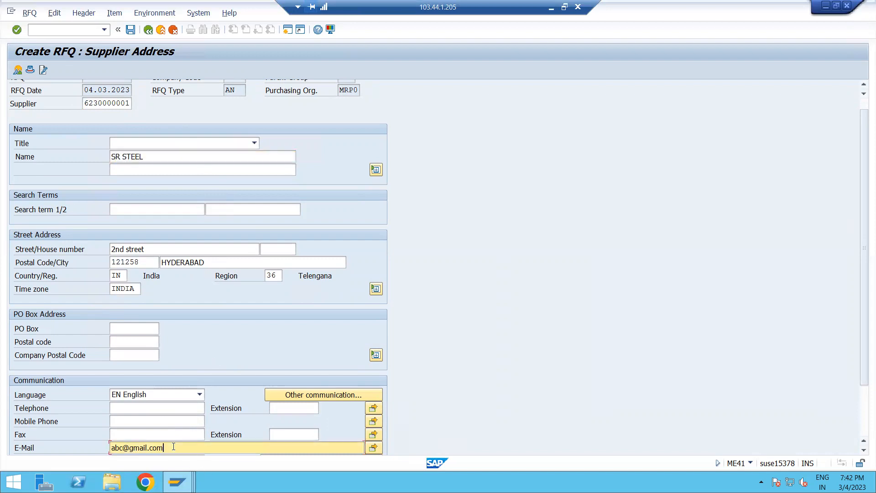
{"action": "left_click", "coordinate": [130, 30]}
{"action": "left_click", "coordinate": [172, 255]}
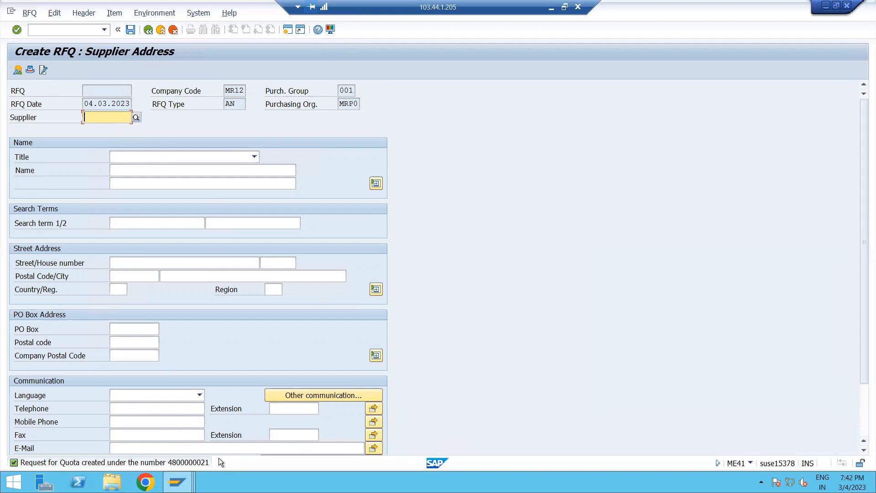
Choose supplier EPSON for the next RFQ through the supplier search.
{"action": "left_click", "coordinate": [133, 118]}
{"action": "left_click", "coordinate": [220, 265]}
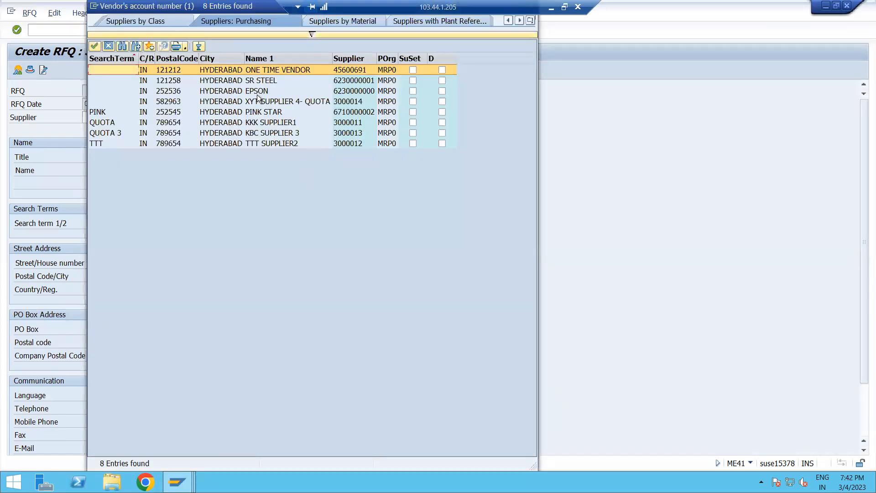
{"action": "double_click", "coordinate": [257, 93]}
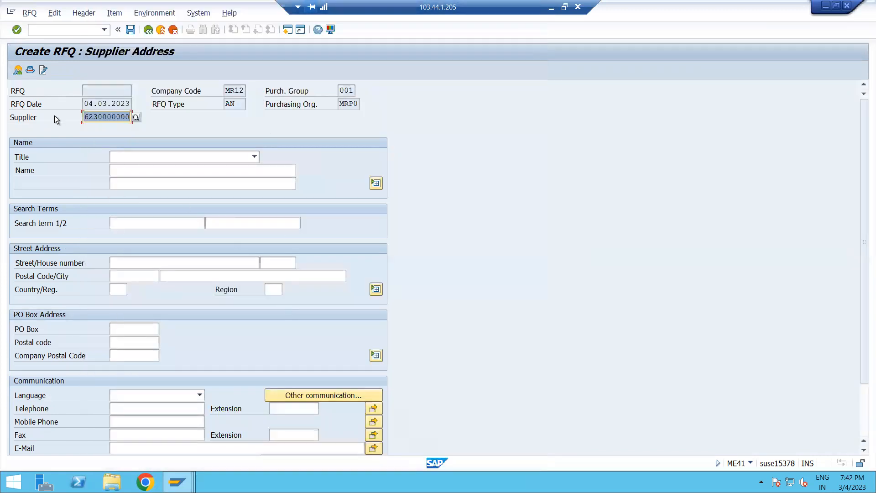
{"action": "key", "text": "Return"}
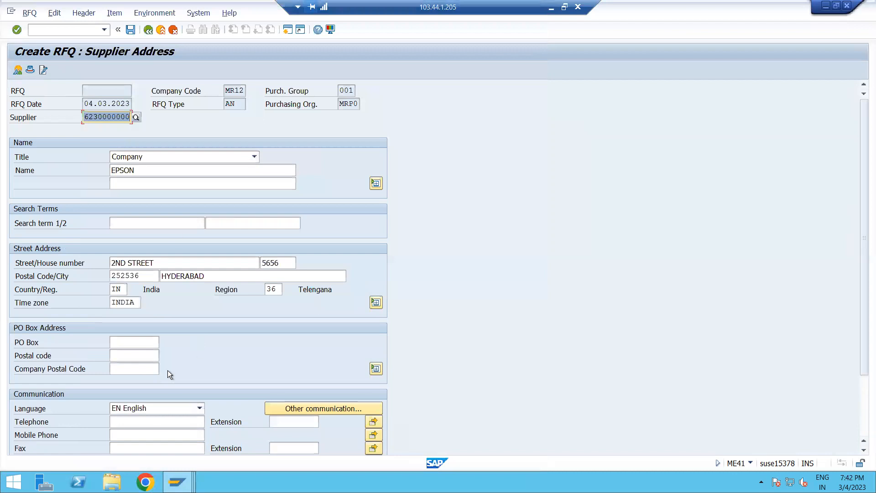
Enter the supplier's e-mail address for EPSON and save the RFQ, accepting the save-anyway prompt.
{"action": "scroll", "coordinate": [198, 409], "scroll_direction": "down", "scroll_amount": 1}
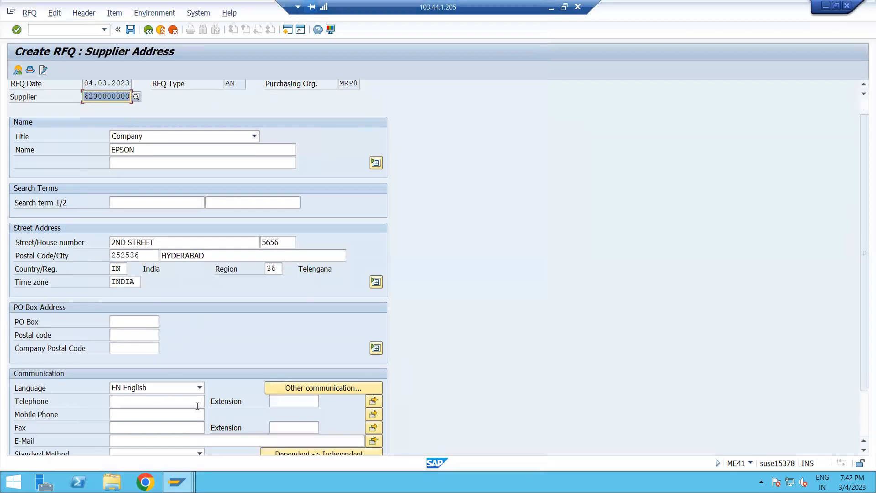
{"action": "left_click", "coordinate": [149, 441]}
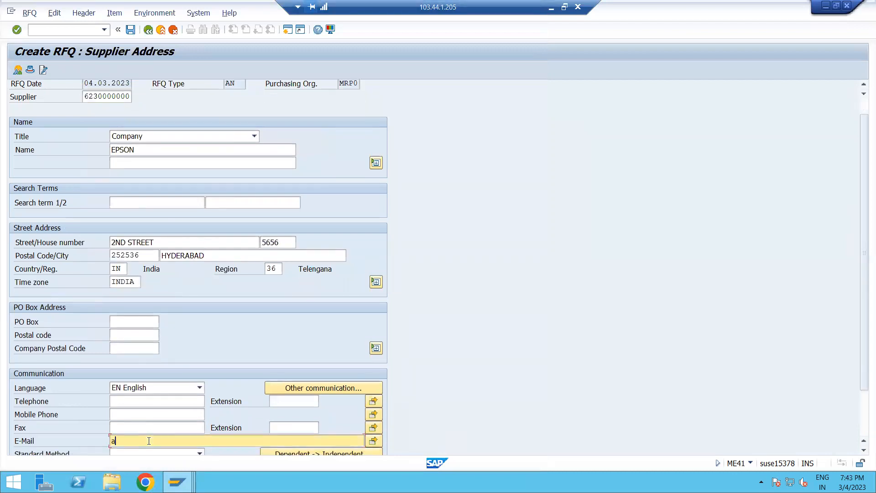
{"action": "scroll", "coordinate": [324, 335], "scroll_direction": "down", "scroll_amount": 1}
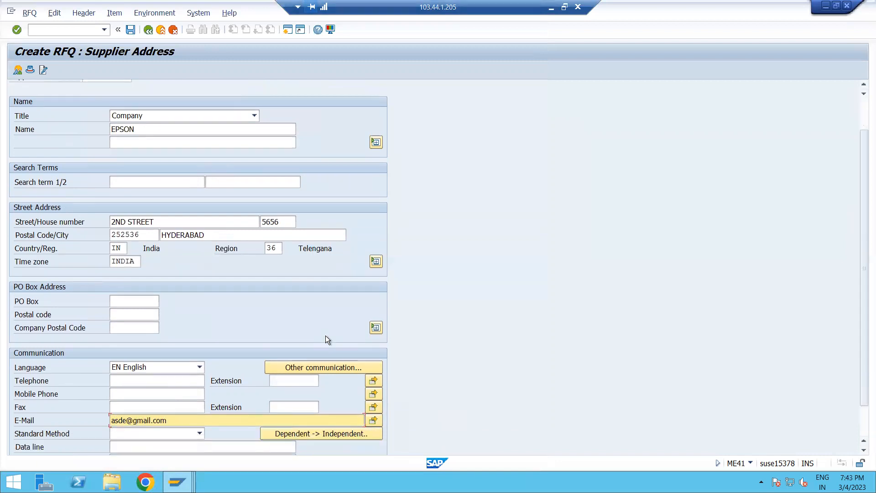
{"action": "left_click", "coordinate": [130, 30]}
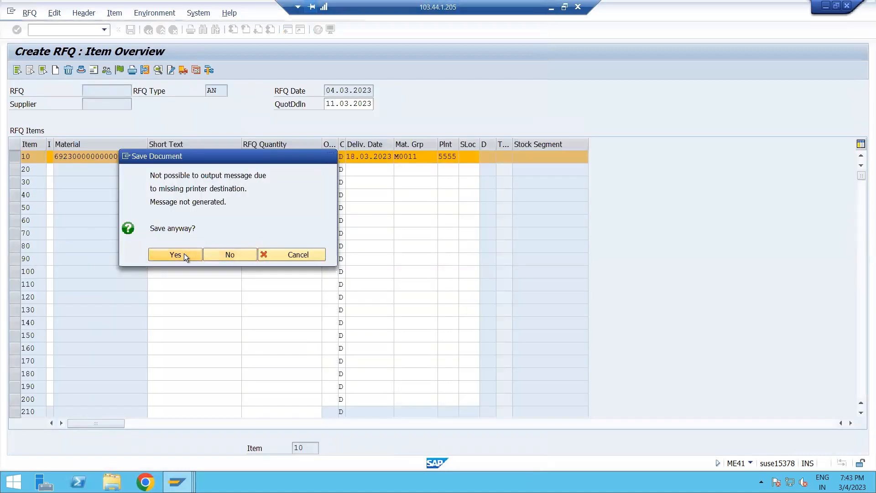
{"action": "left_click", "coordinate": [175, 255]}
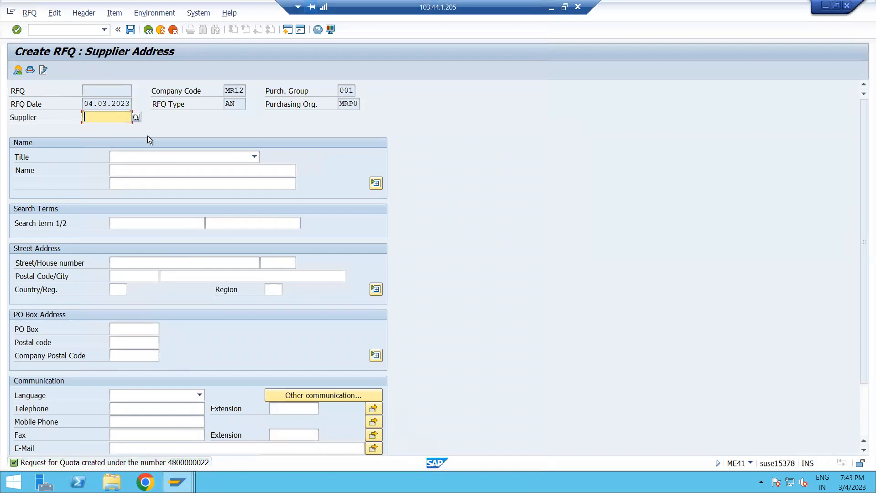
Choose supplier KBC SUPPLIER 3 for the next RFQ through the supplier search and load its address.
{"action": "left_click", "coordinate": [136, 118]}
{"action": "left_click", "coordinate": [225, 269]}
{"action": "key", "text": "Return"}
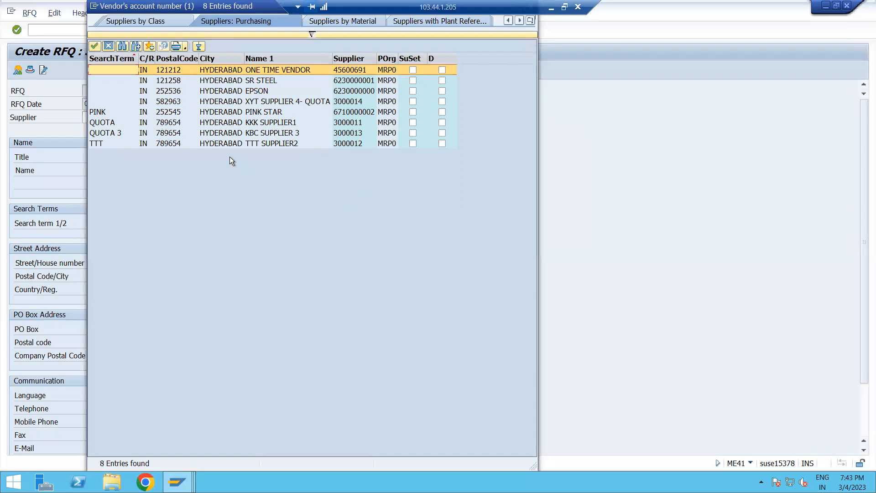
{"action": "left_click", "coordinate": [273, 133]}
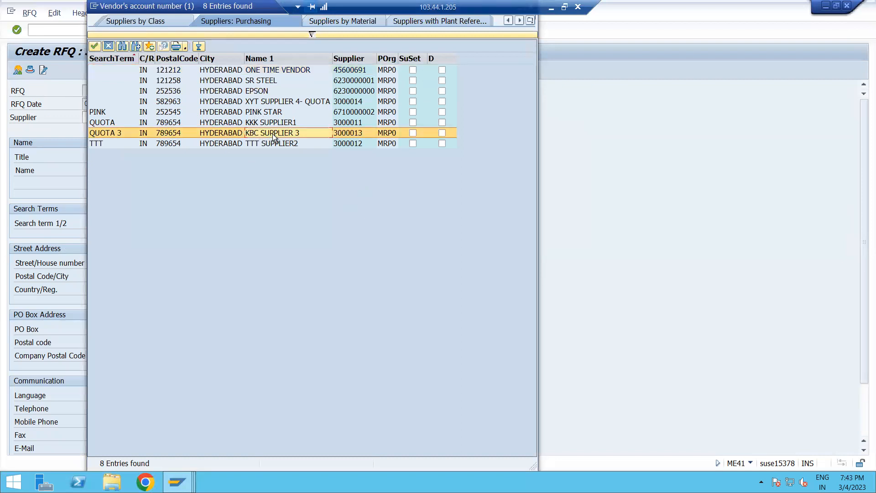
{"action": "left_click", "coordinate": [134, 170]}
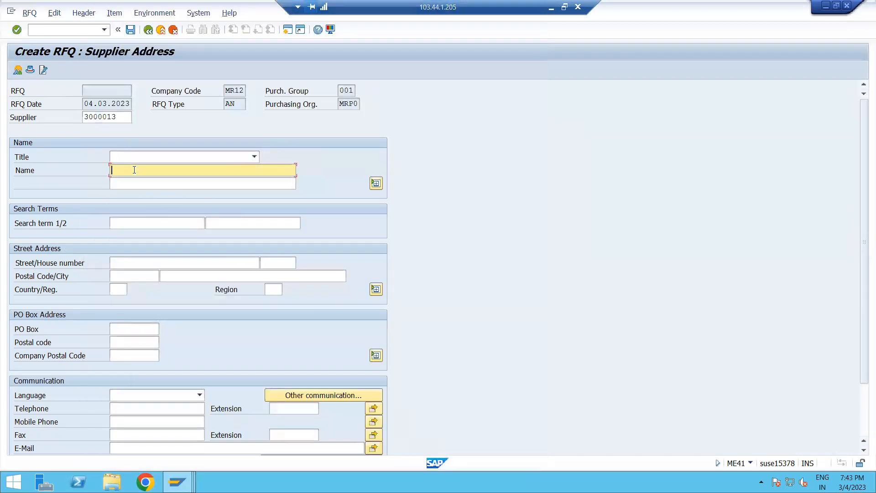
{"action": "key", "text": "Return"}
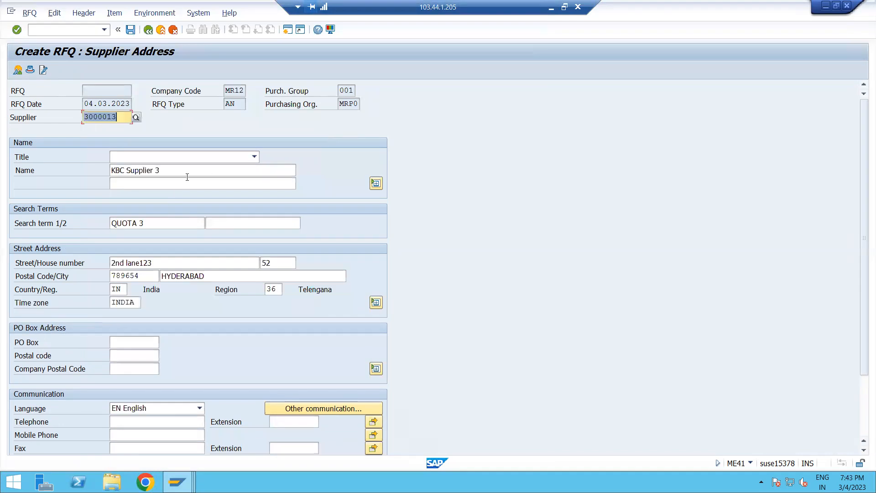
Enter the supplier's e-mail address for KBC Supplier 3 and save the RFQ, accepting the save-anyway prompt.
{"action": "scroll", "coordinate": [267, 327], "scroll_direction": "down", "scroll_amount": 1}
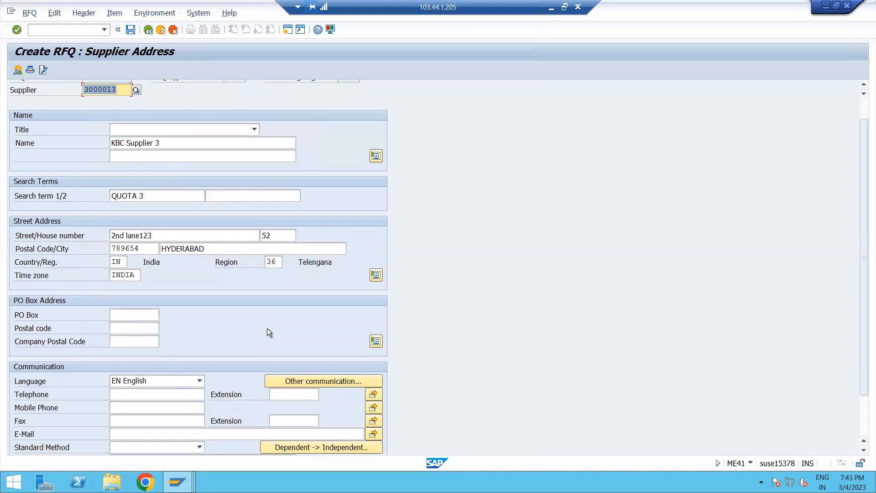
{"action": "left_click", "coordinate": [126, 435]}
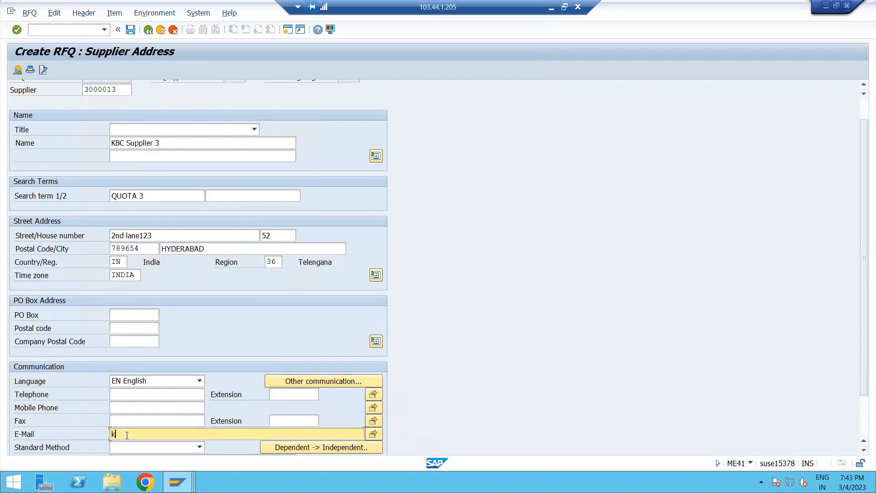
{"action": "left_click", "coordinate": [131, 30]}
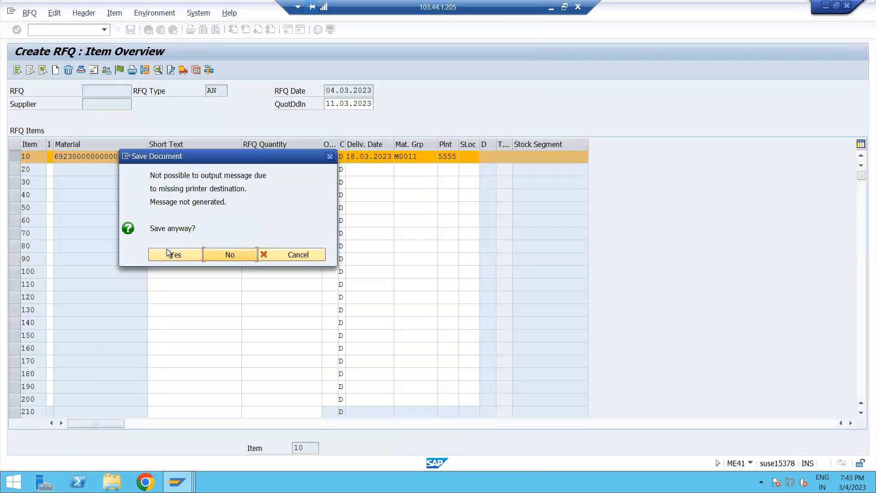
{"action": "left_click", "coordinate": [176, 255]}
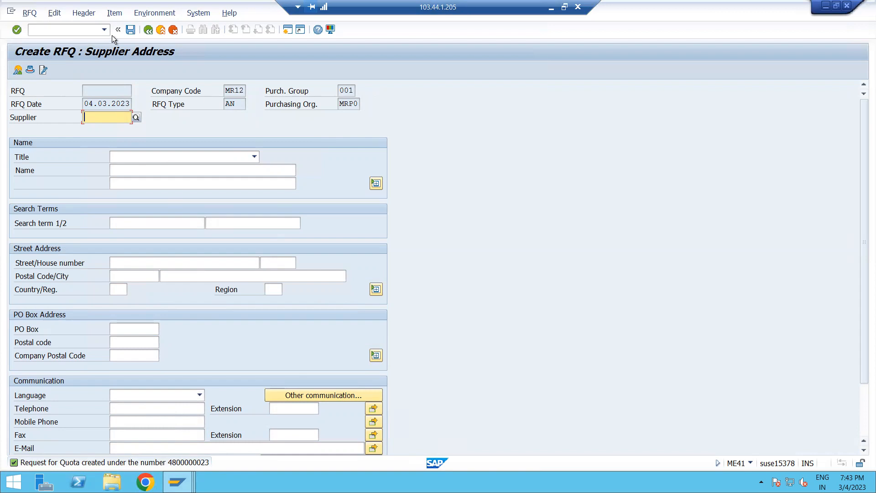
Leave the RFQ creation transaction with /n and return to the main menu.
{"action": "left_click", "coordinate": [130, 30]}
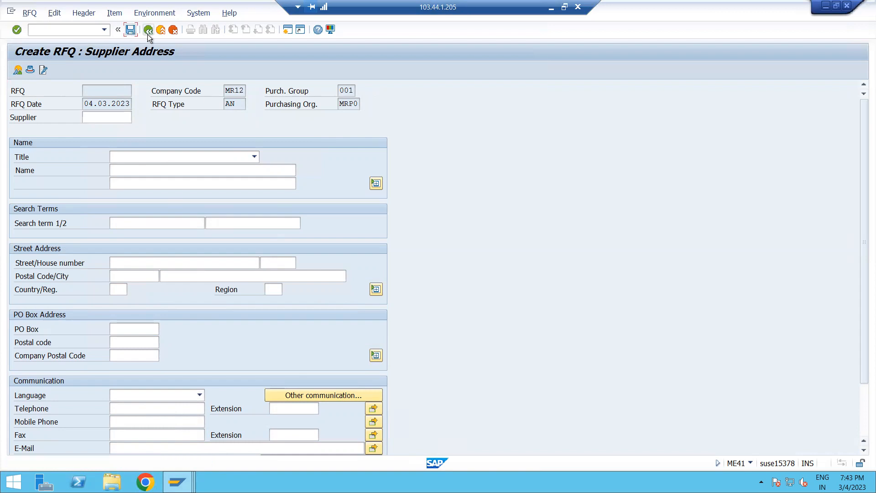
{"action": "left_click", "coordinate": [76, 31]}
{"action": "type", "text": "/n"}
{"action": "key", "text": "Return"}
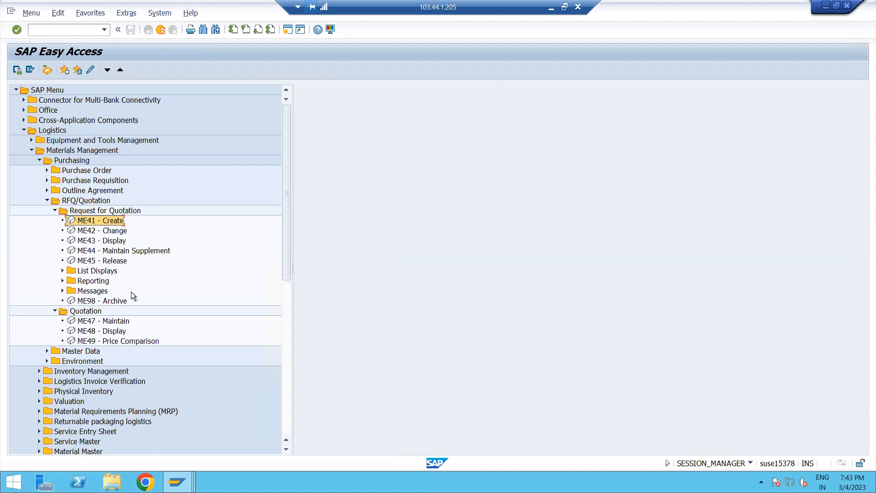
{"action": "left_click", "coordinate": [90, 322]}
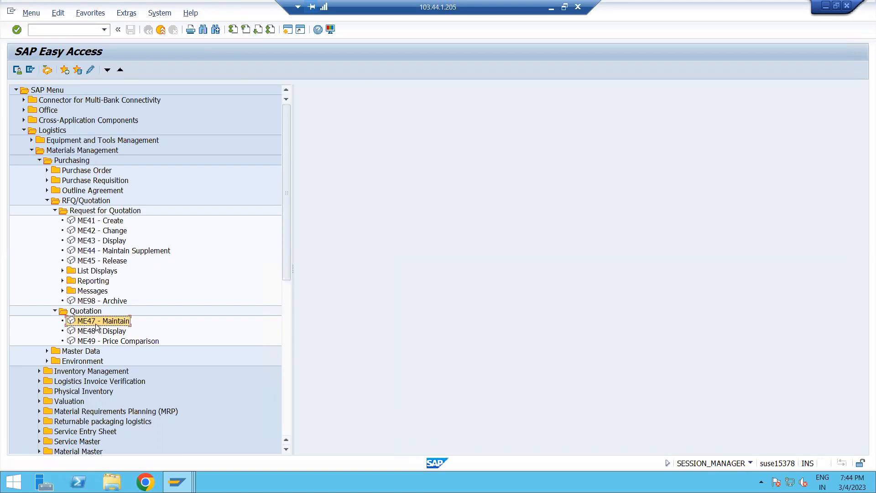
{"action": "double_click", "coordinate": [97, 325]}
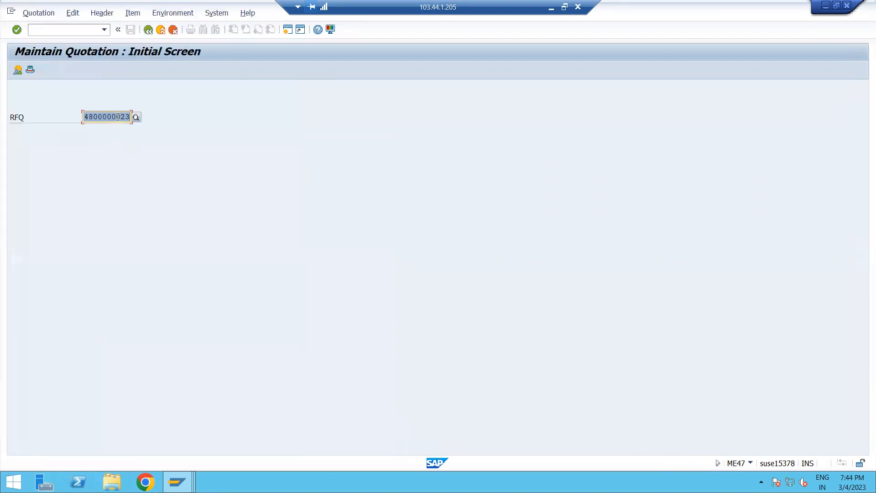
{"action": "left_click", "coordinate": [121, 117]}
{"action": "key", "text": "Delete"}
{"action": "key", "text": "Delete"}
{"action": "type", "text": "21"}
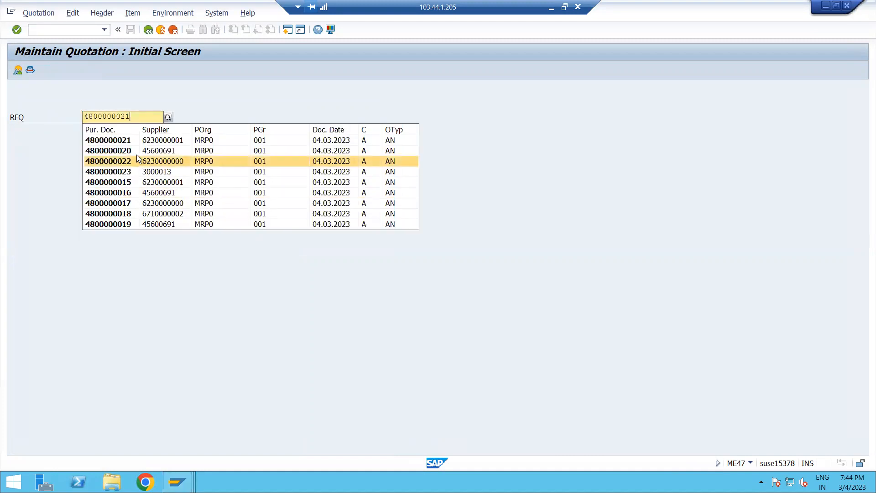
{"action": "left_click", "coordinate": [133, 140]}
{"action": "key", "text": "Return"}
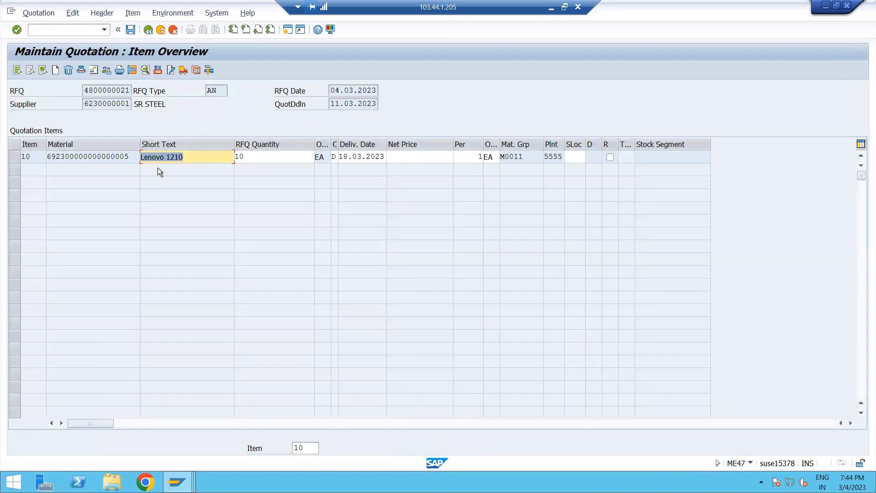
Enter a net price of 50000 for the Lenovo 1210 item and save the quotation.
{"action": "left_click", "coordinate": [416, 159]}
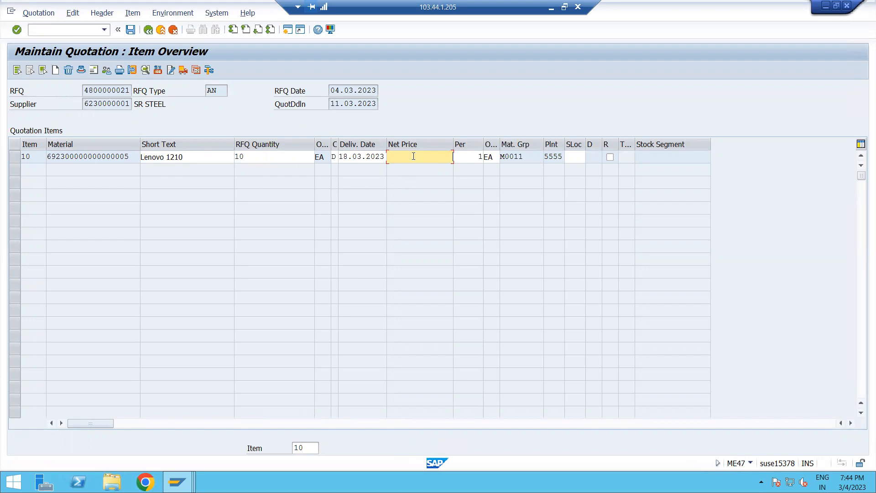
{"action": "type", "text": "50000"}
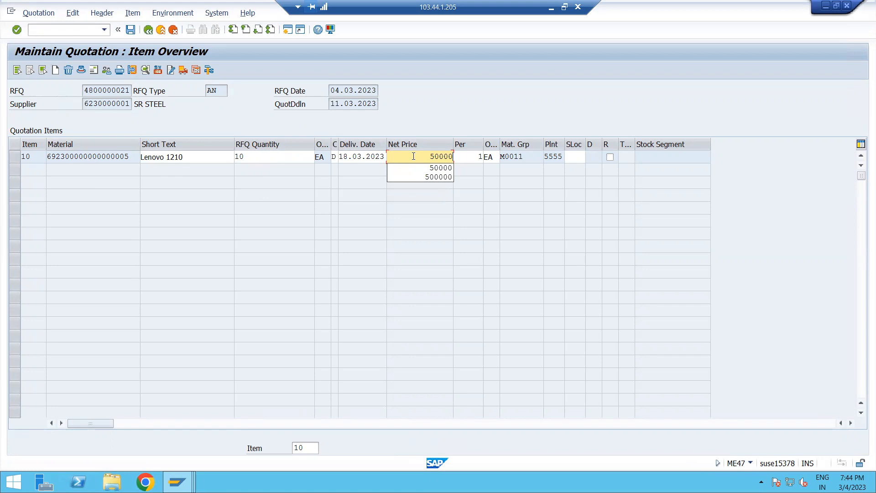
{"action": "key", "text": "Return"}
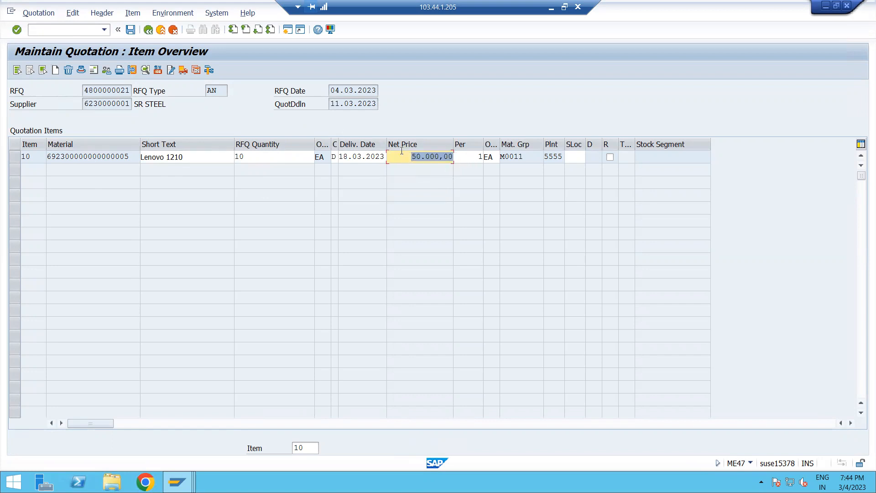
{"action": "left_click", "coordinate": [131, 30]}
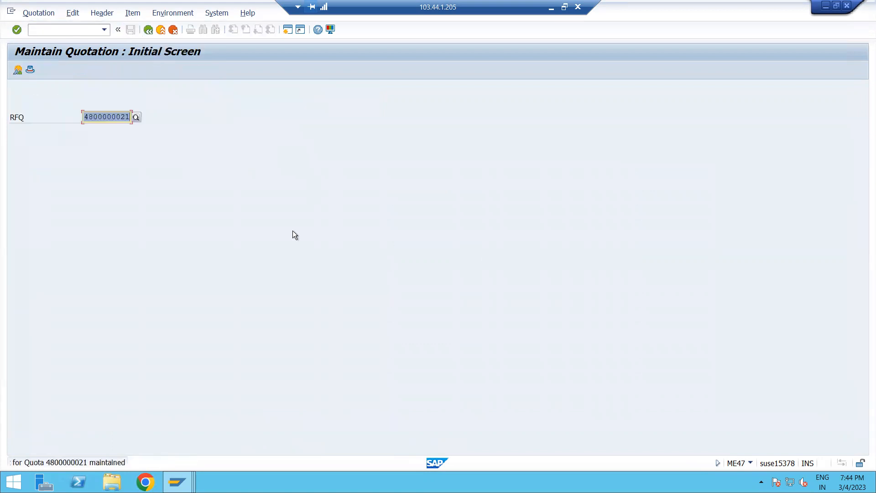
{"action": "left_click", "coordinate": [128, 117]}
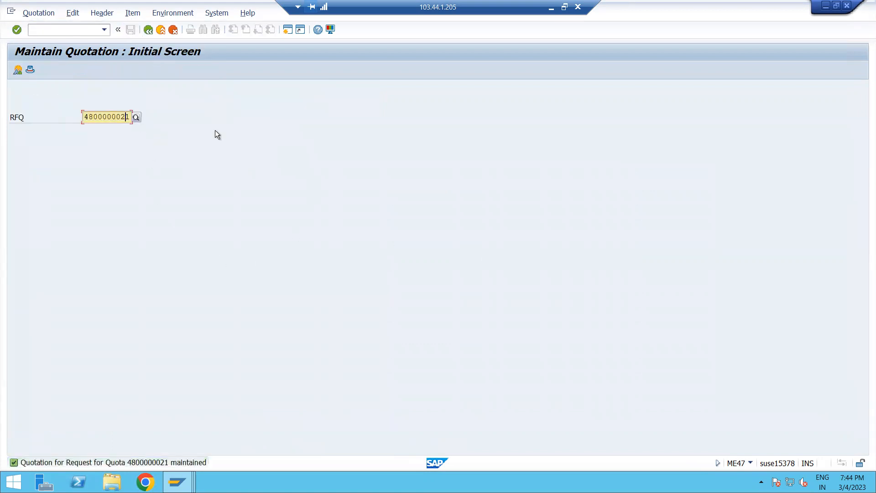
{"action": "type", "text": "2"}
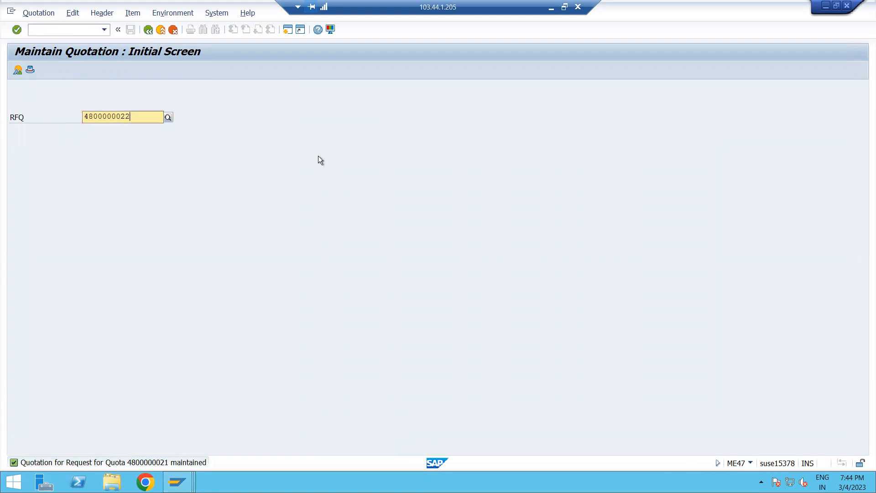
{"action": "key", "text": "Return"}
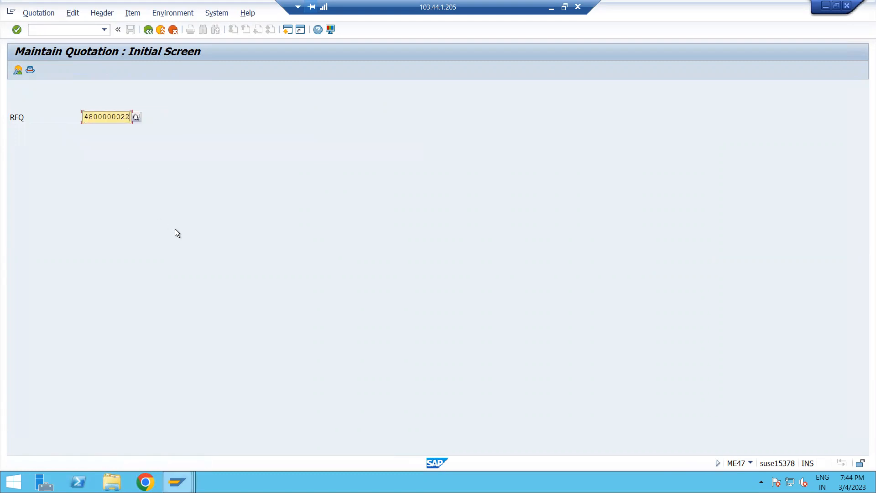
{"action": "left_click", "coordinate": [420, 161]}
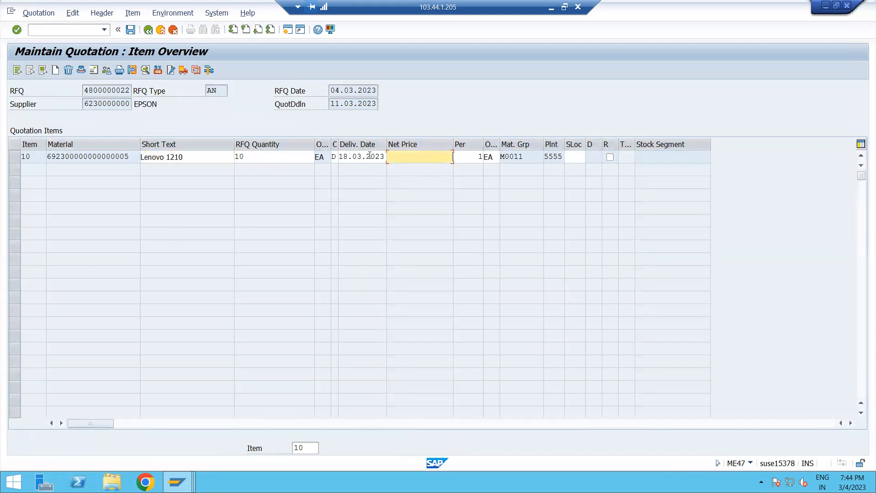
{"action": "left_click", "coordinate": [153, 105]}
{"action": "left_click", "coordinate": [431, 161]}
{"action": "type", "text": "49.000"}
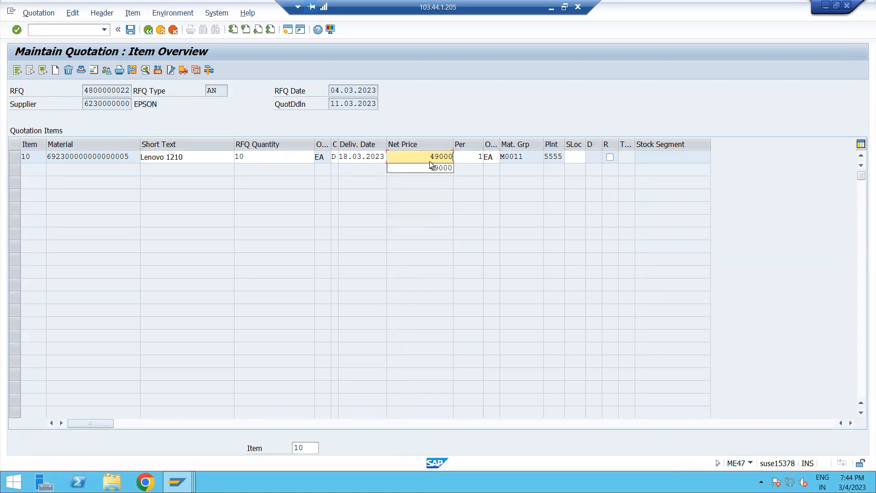
{"action": "key", "text": "Return"}
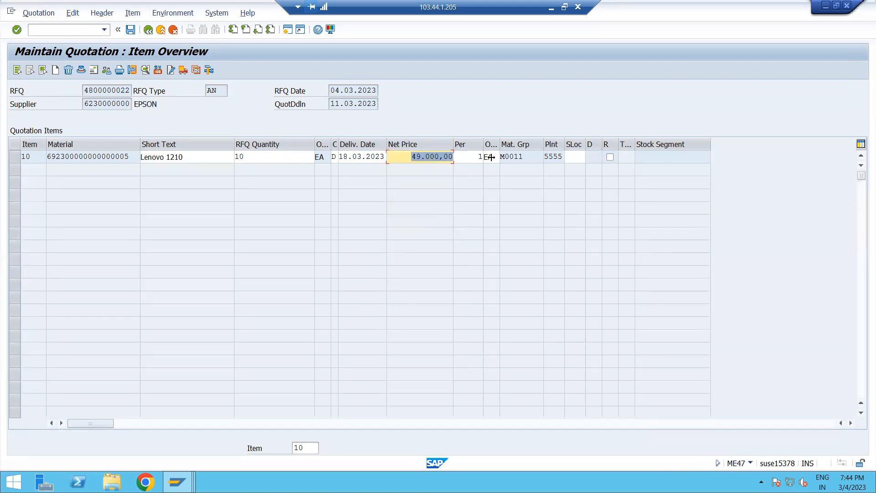
{"action": "left_click", "coordinate": [130, 29]}
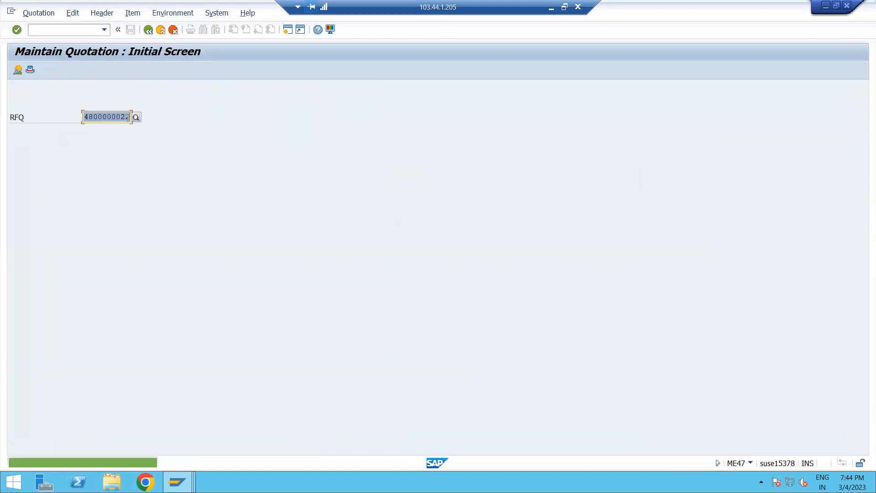
{"action": "key", "text": "Delete"}
{"action": "type", "text": "3"}
{"action": "key", "text": "Return"}
{"action": "left_click", "coordinate": [430, 158]}
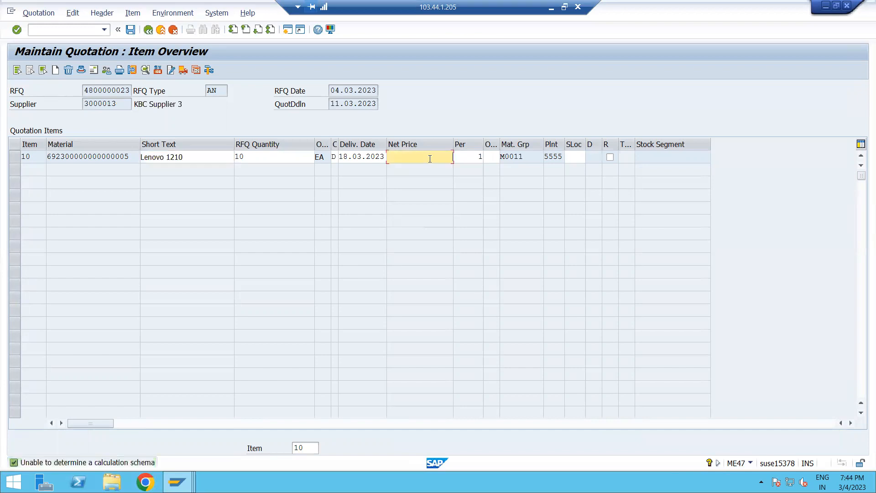
{"action": "type", "text": "45000"}
{"action": "key", "text": "Return"}
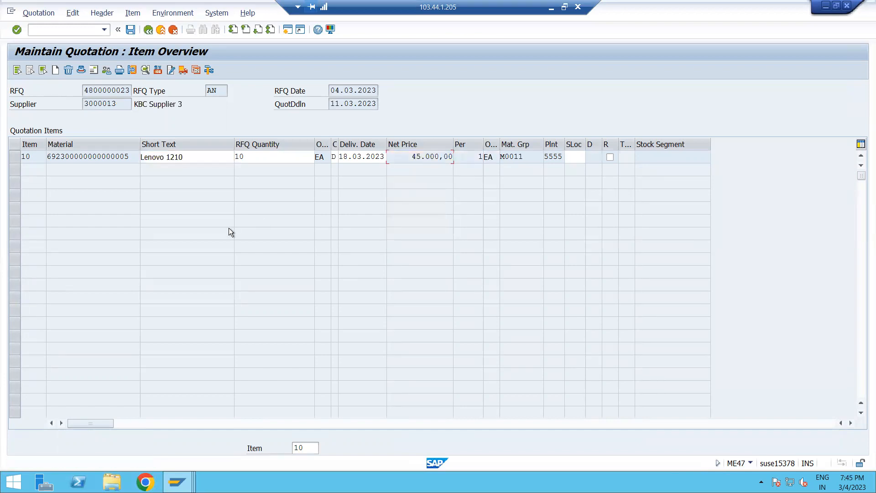
{"action": "left_click", "coordinate": [130, 30]}
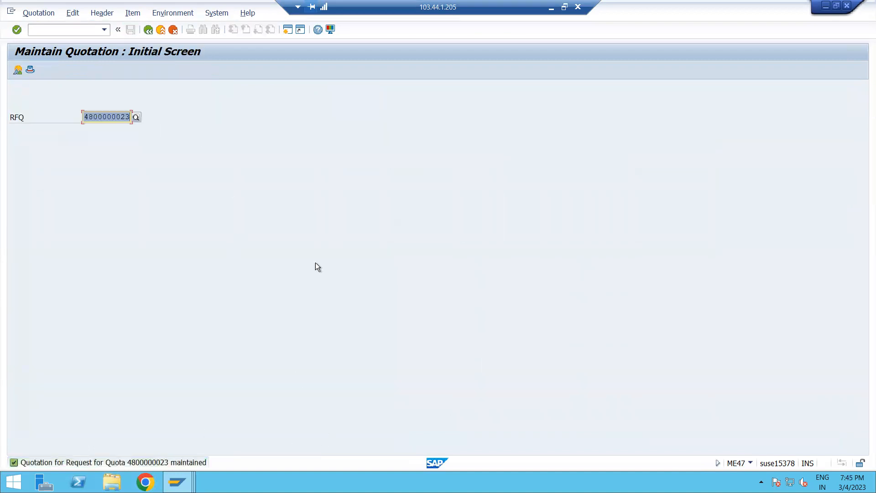
Leave quotation maintenance and open the ME49 price comparison list.
{"action": "left_click", "coordinate": [147, 32]}
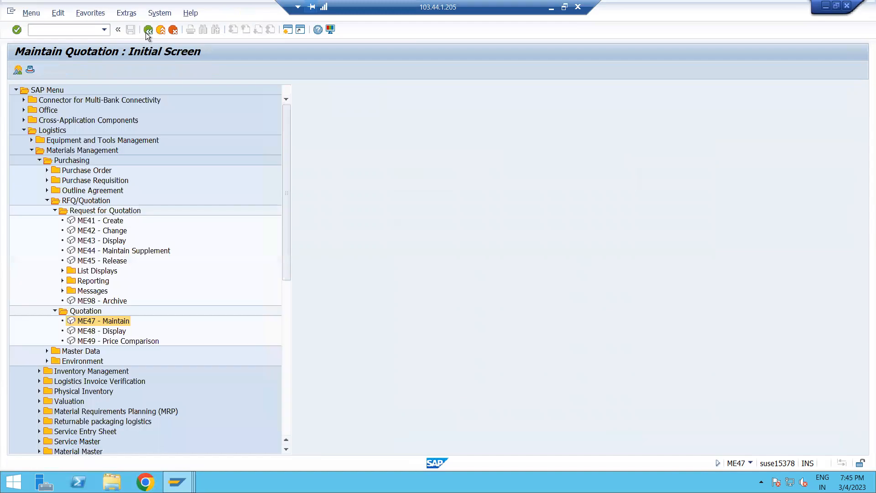
{"action": "double_click", "coordinate": [90, 341]}
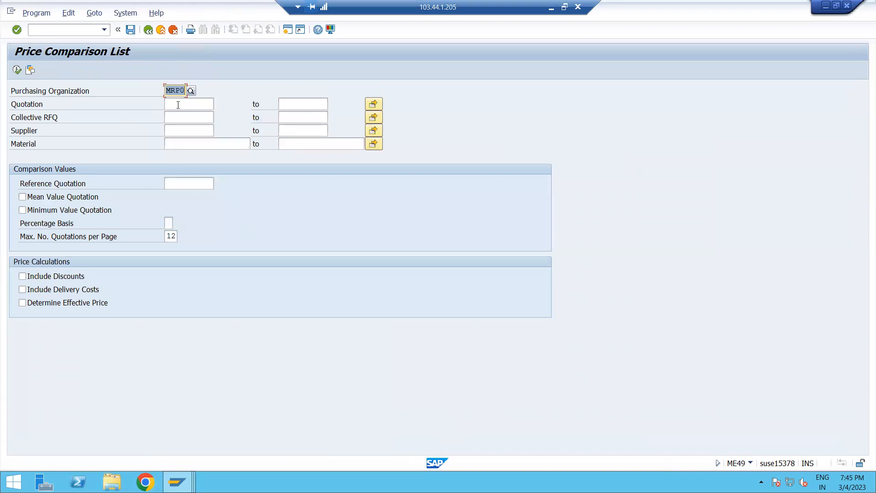
{"action": "left_click", "coordinate": [178, 105]}
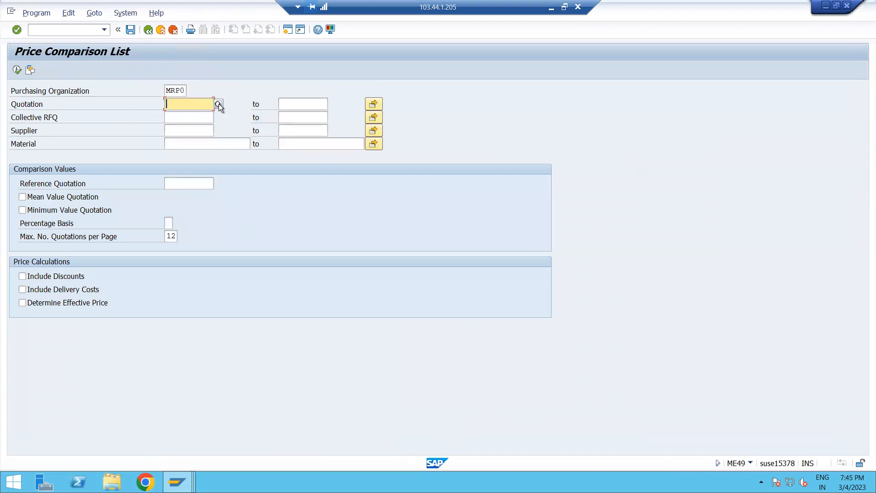
{"action": "left_click", "coordinate": [218, 104]}
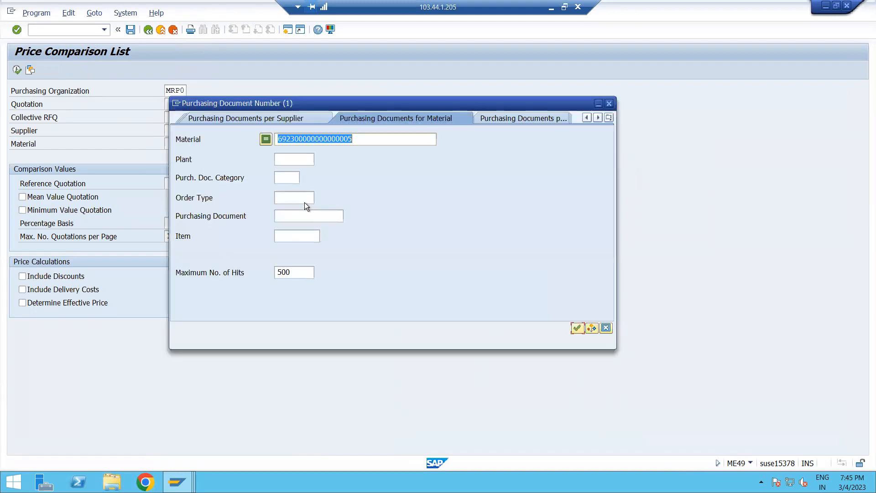
{"action": "left_click", "coordinate": [609, 103]}
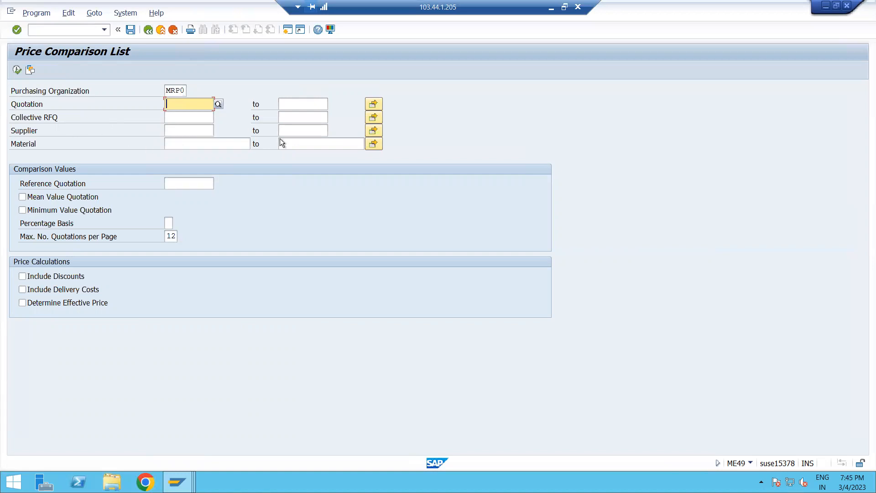
{"action": "left_click", "coordinate": [183, 116]}
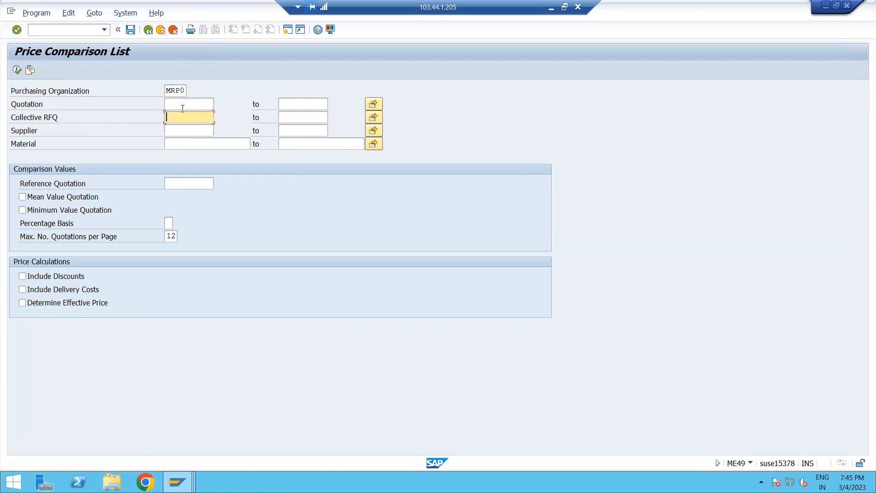
{"action": "left_click", "coordinate": [183, 107]}
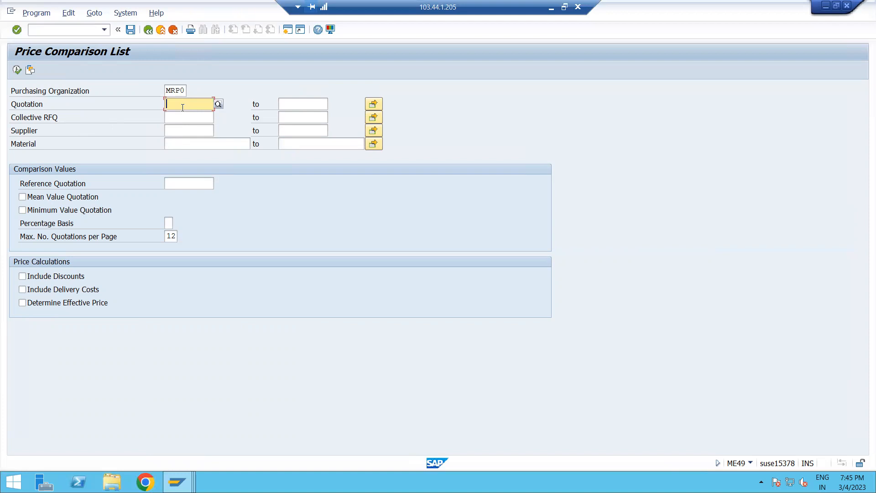
{"action": "type", "text": "48"}
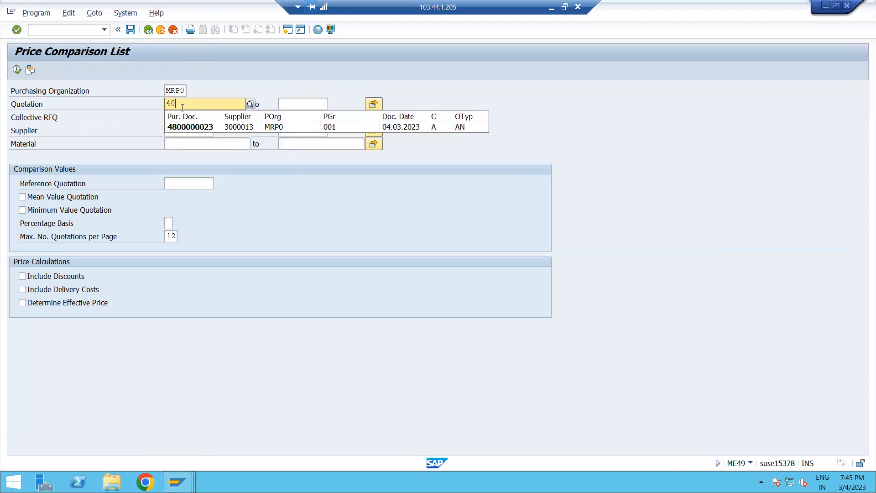
{"action": "left_click", "coordinate": [192, 125]}
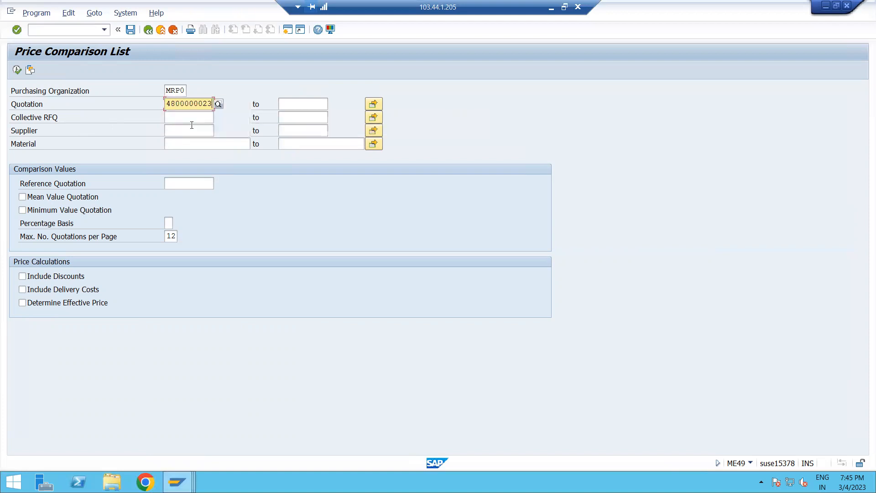
{"action": "key", "text": "BackSpace"}
{"action": "type", "text": "1"}
{"action": "left_click", "coordinate": [375, 105]}
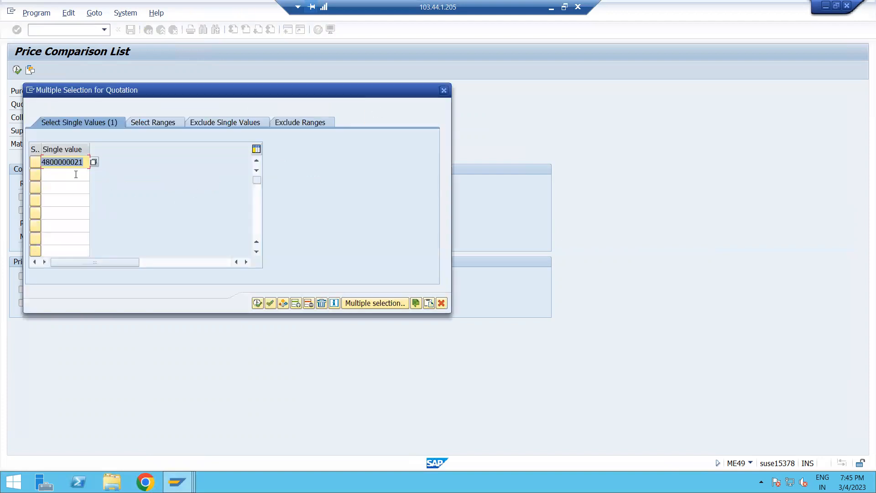
{"action": "left_click", "coordinate": [77, 174]}
{"action": "left_click_drag", "start_coordinate": [84, 163], "coordinate": [5, 162]}
{"action": "key", "text": "ctrl+c"}
{"action": "left_click", "coordinate": [64, 176]}
{"action": "key", "text": "ctrl+v"}
{"action": "left_click", "coordinate": [64, 190]}
{"action": "key", "text": "ctrl+v"}
{"action": "left_click", "coordinate": [84, 174]}
{"action": "key", "text": "BackSpace"}
{"action": "type", "text": "2"}
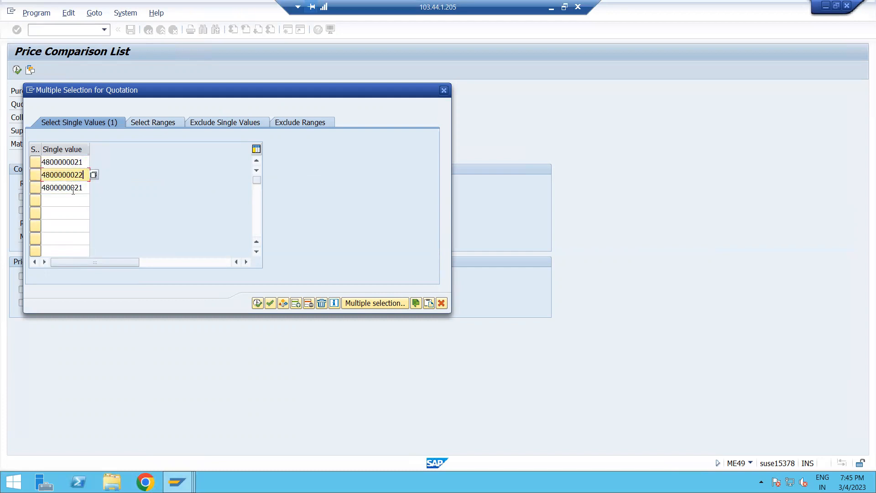
{"action": "left_click", "coordinate": [84, 188]}
{"action": "key", "text": "BackSpace"}
{"action": "type", "text": "3"}
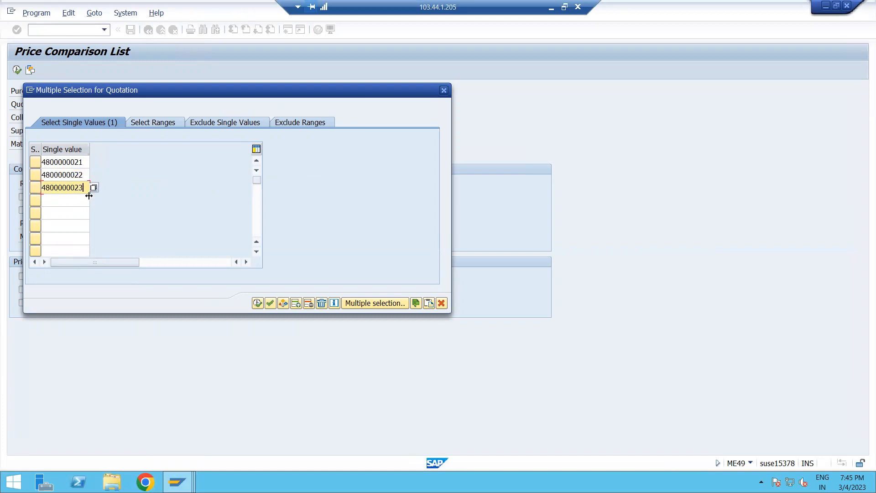
{"action": "left_click", "coordinate": [258, 303]}
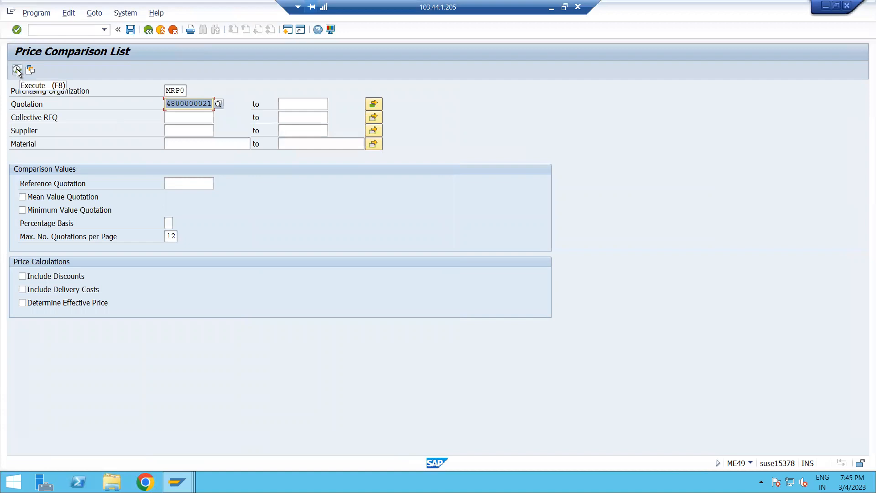
Include discounts and delivery costs in the price calculations and execute the price comparison.
{"action": "left_click", "coordinate": [32, 276]}
{"action": "left_click", "coordinate": [29, 290]}
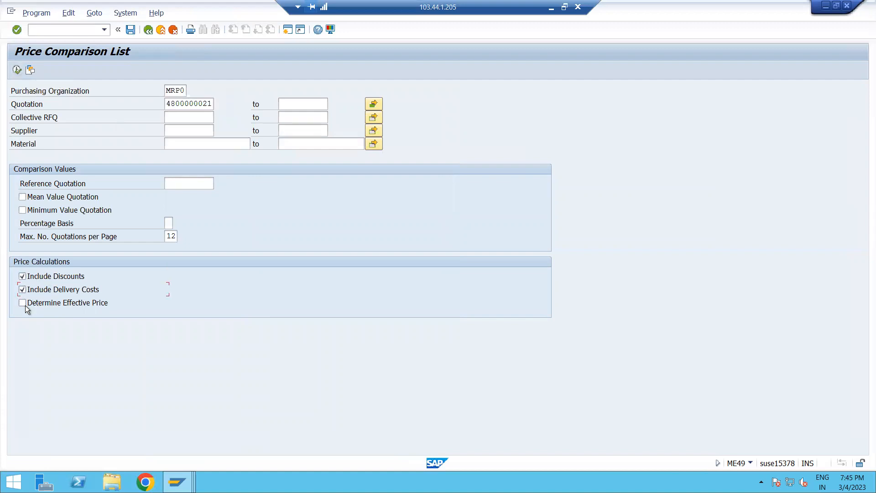
{"action": "left_click", "coordinate": [17, 70]}
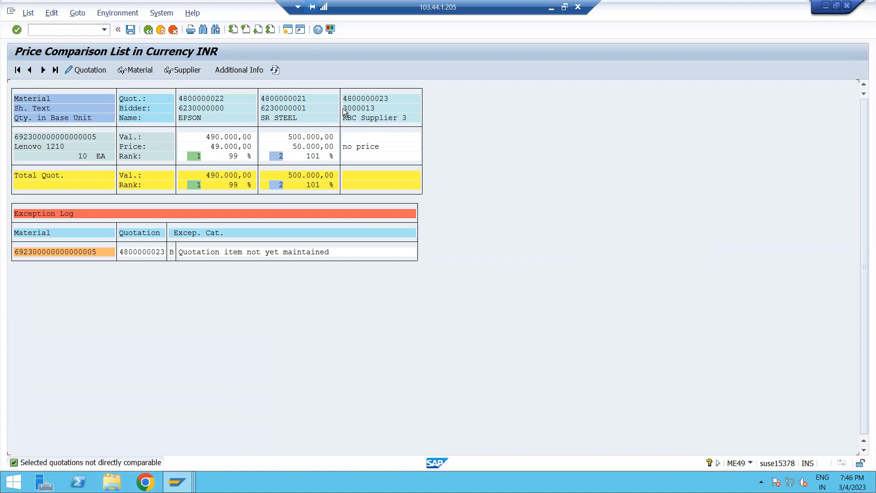
{"action": "left_click", "coordinate": [368, 148]}
{"action": "double_click", "coordinate": [281, 116]}
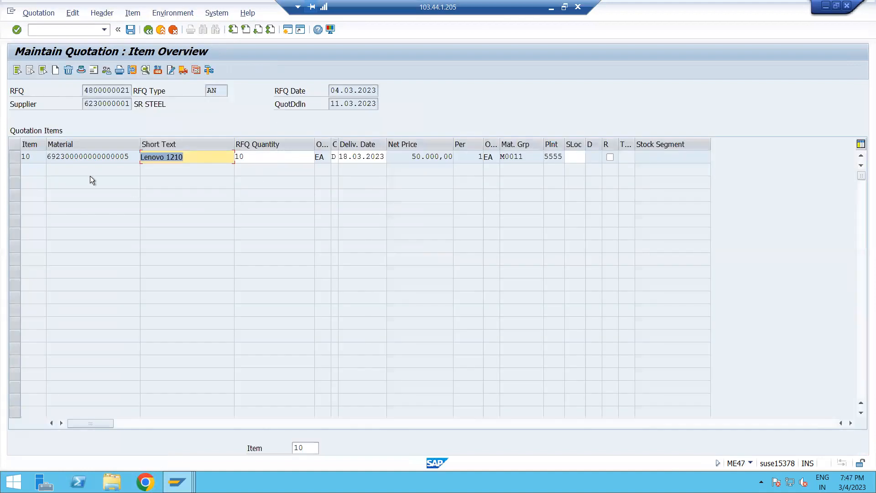
{"action": "left_click", "coordinate": [15, 157]}
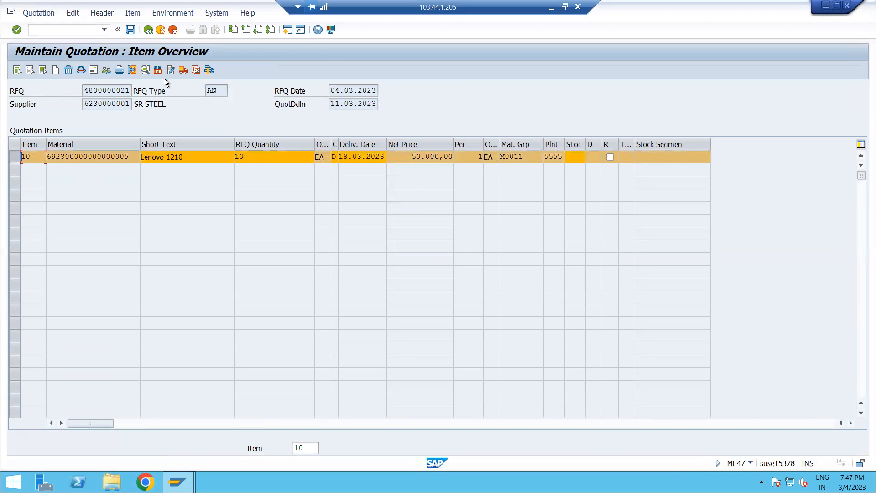
{"action": "left_click", "coordinate": [194, 70]}
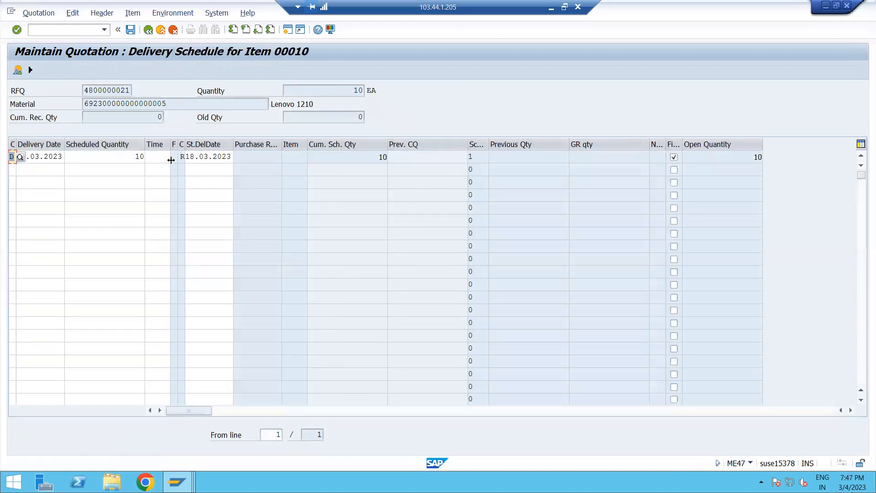
{"action": "left_click", "coordinate": [149, 31]}
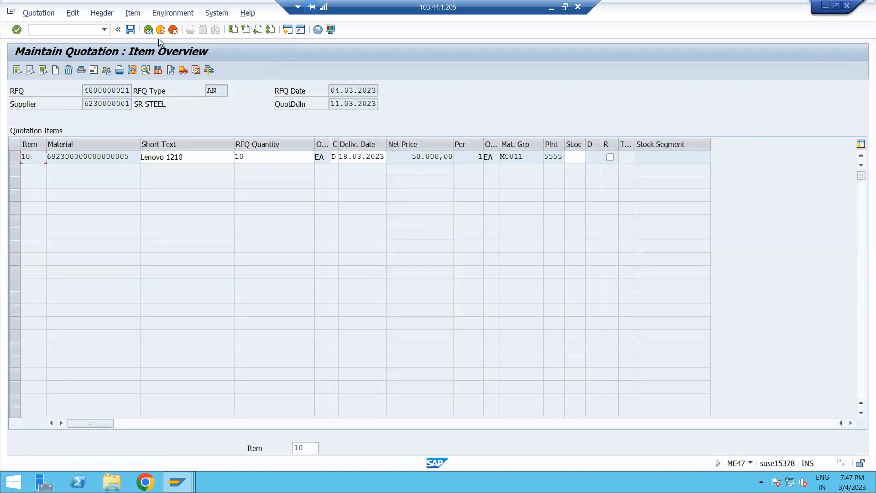
View the item's additional data and return to the price comparison list.
{"action": "left_click", "coordinate": [132, 70]}
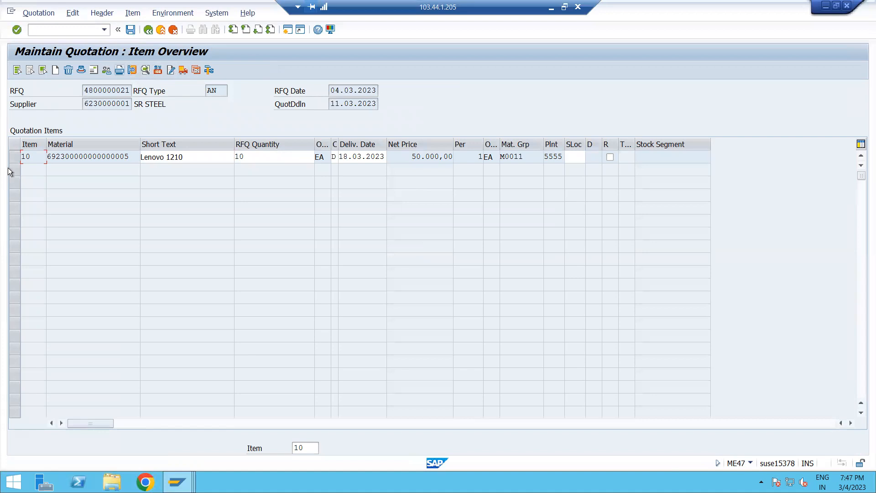
{"action": "left_click", "coordinate": [144, 70]}
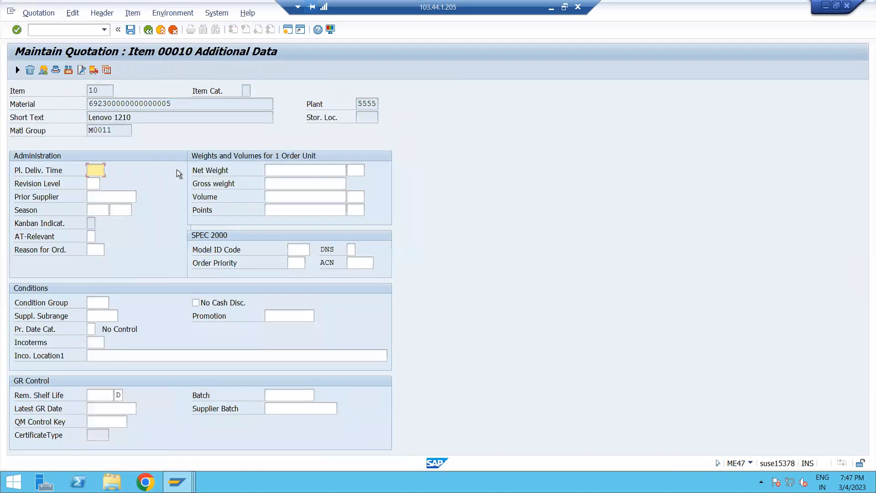
{"action": "left_click", "coordinate": [148, 30]}
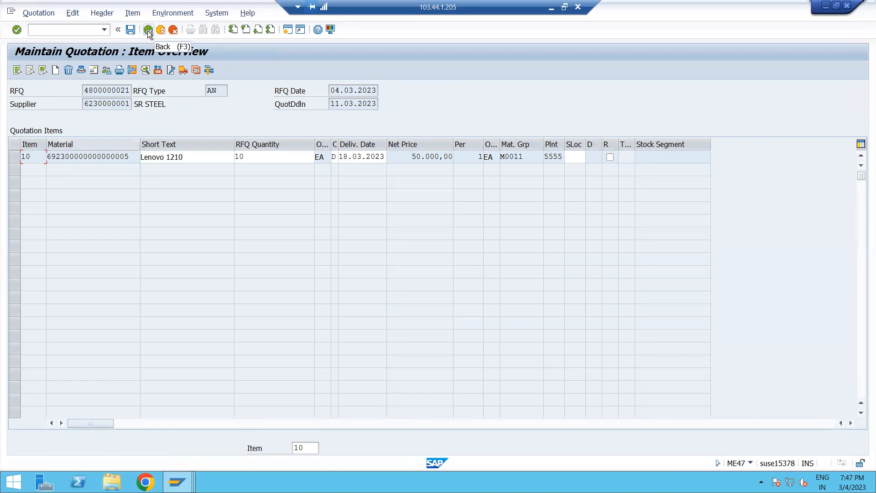
{"action": "left_click", "coordinate": [151, 30]}
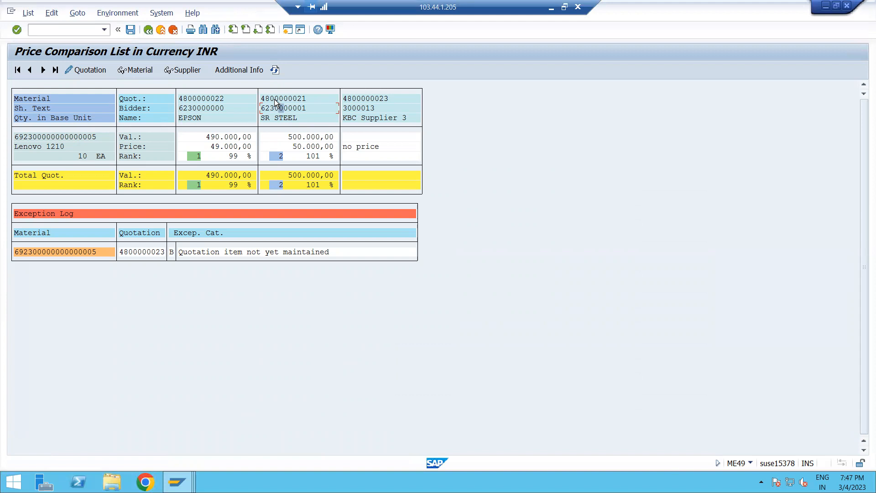
{"action": "double_click", "coordinate": [305, 99]}
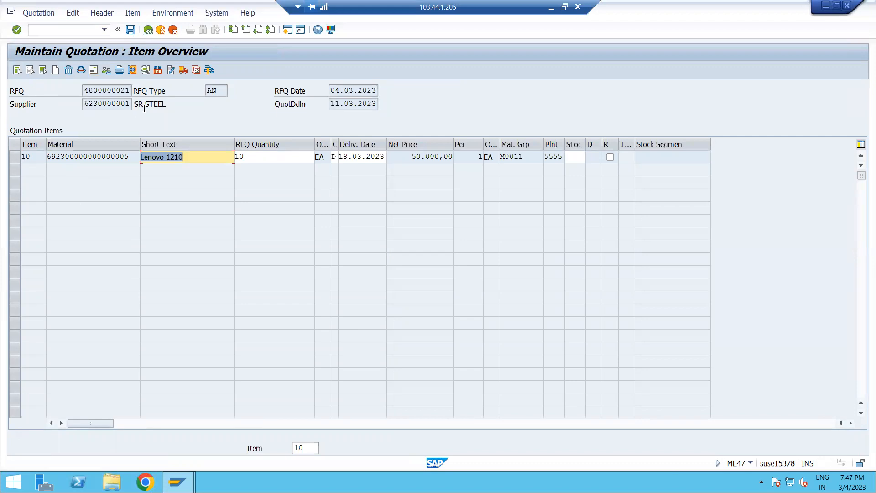
{"action": "left_click", "coordinate": [109, 103]}
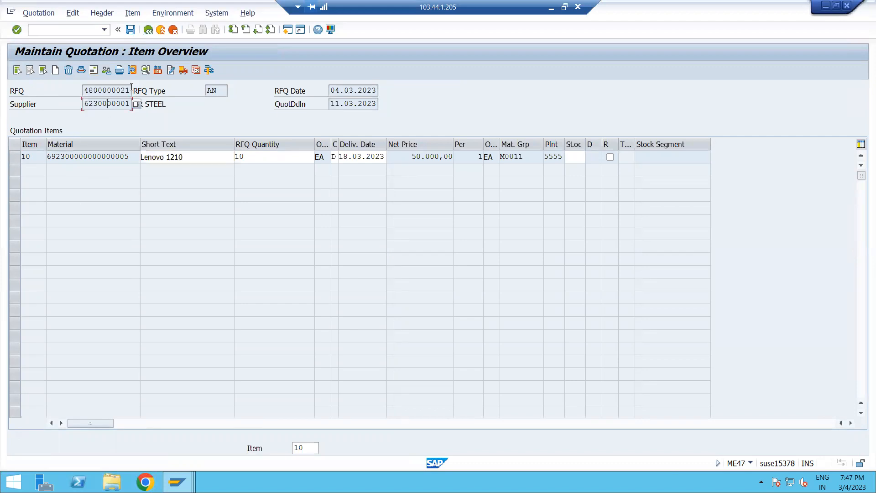
{"action": "left_click", "coordinate": [132, 70]}
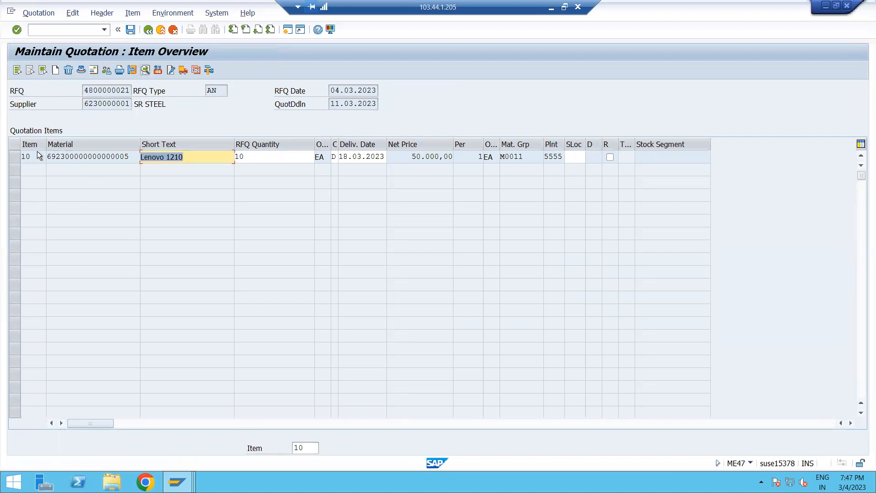
{"action": "left_click", "coordinate": [17, 157]}
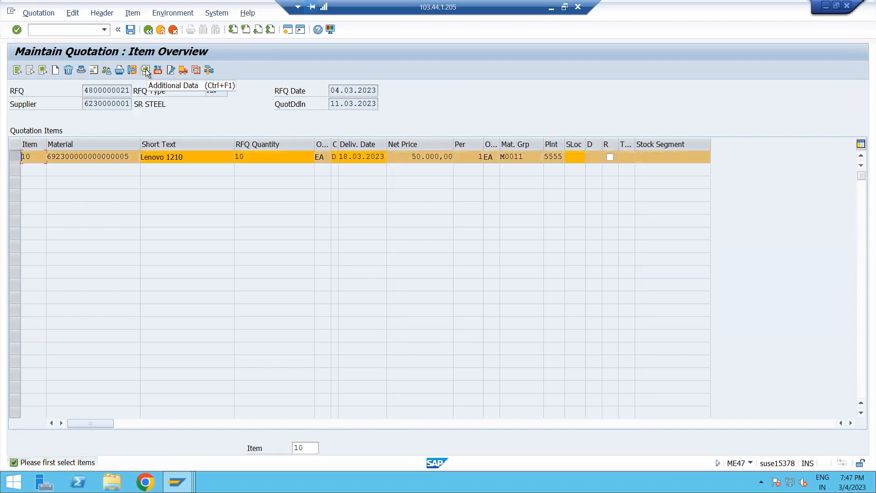
{"action": "left_click", "coordinate": [146, 70]}
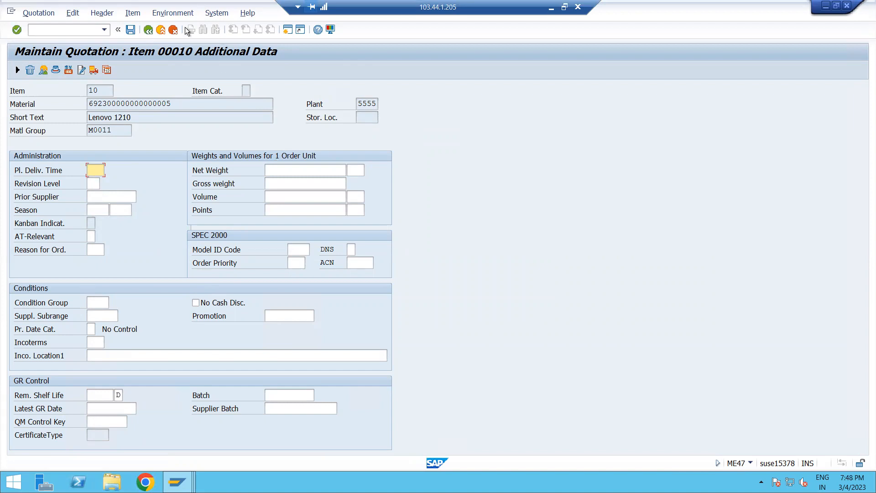
{"action": "left_click", "coordinate": [152, 30]}
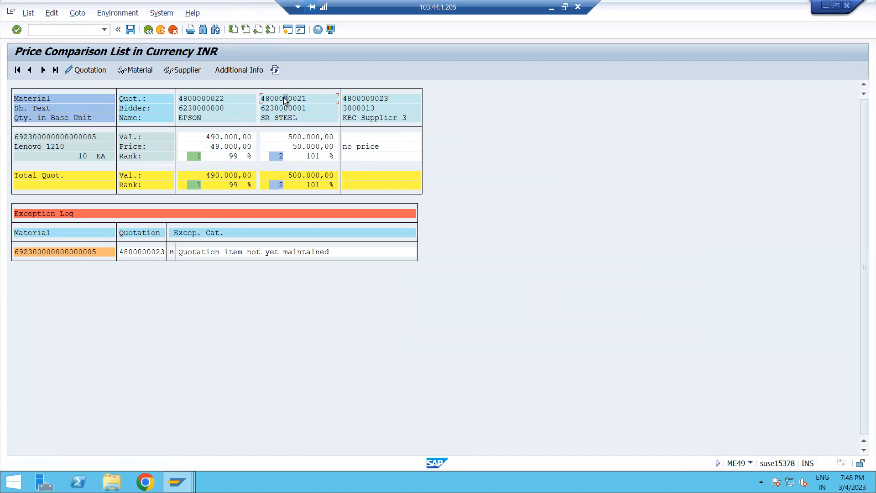
Try to display the supplier details from the price comparison list.
{"action": "left_click", "coordinate": [192, 69]}
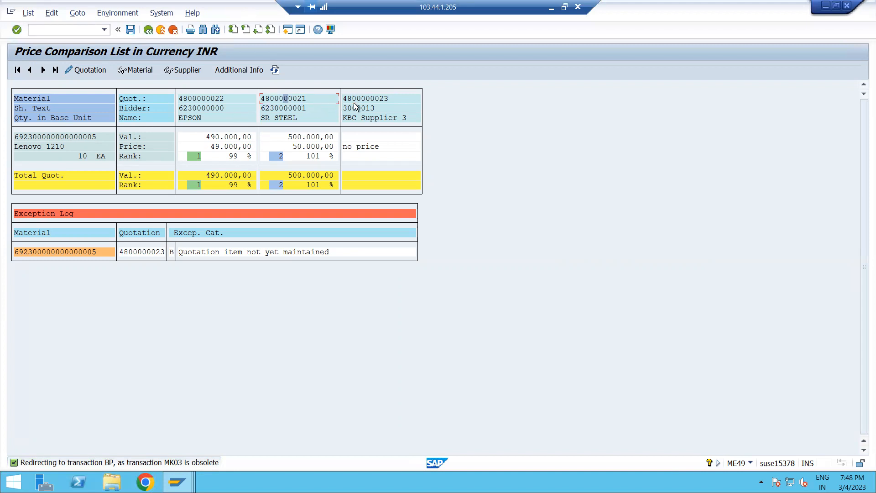
{"action": "left_click", "coordinate": [371, 119]}
{"action": "left_click", "coordinate": [206, 145]}
{"action": "left_click", "coordinate": [75, 31]}
{"action": "left_click", "coordinate": [224, 108]}
{"action": "left_click", "coordinate": [163, 107]}
{"action": "left_click", "coordinate": [225, 108]}
Exit to SAP Easy Access with the /n command and minimize the SAP window.
{"action": "left_click", "coordinate": [70, 27]}
{"action": "type", "text": "/n"}
{"action": "key", "text": "Return"}
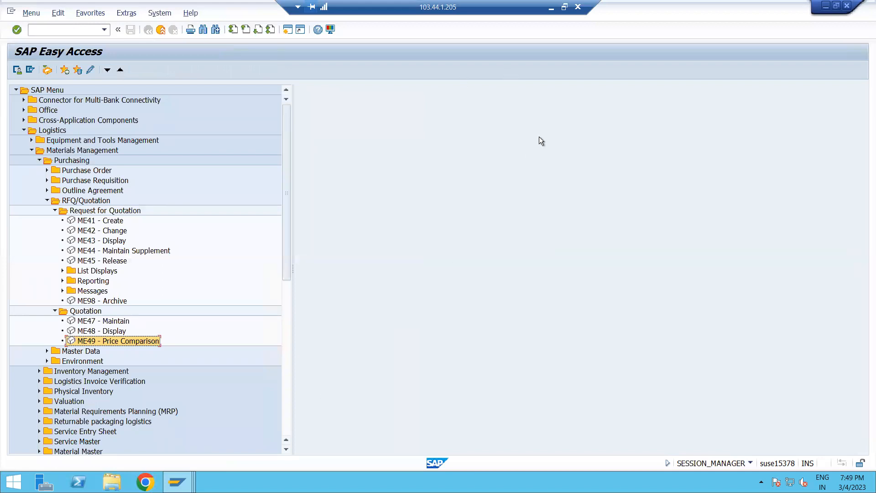
{"action": "left_click", "coordinate": [551, 13]}
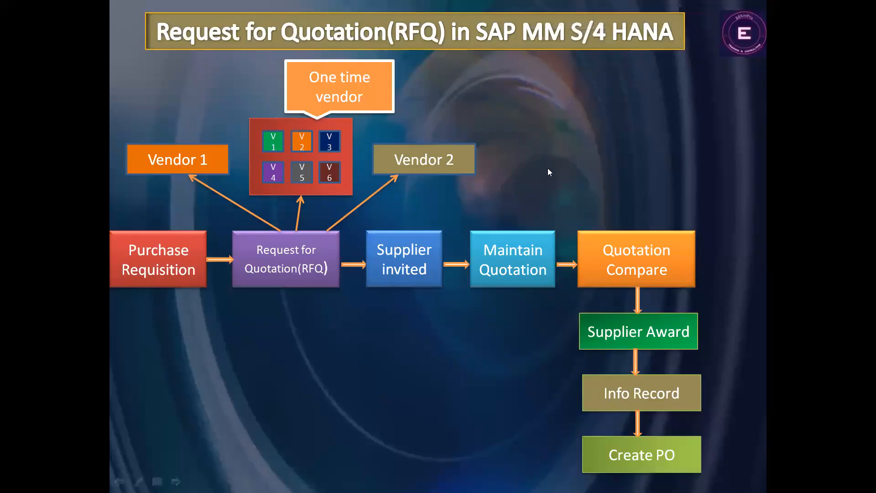